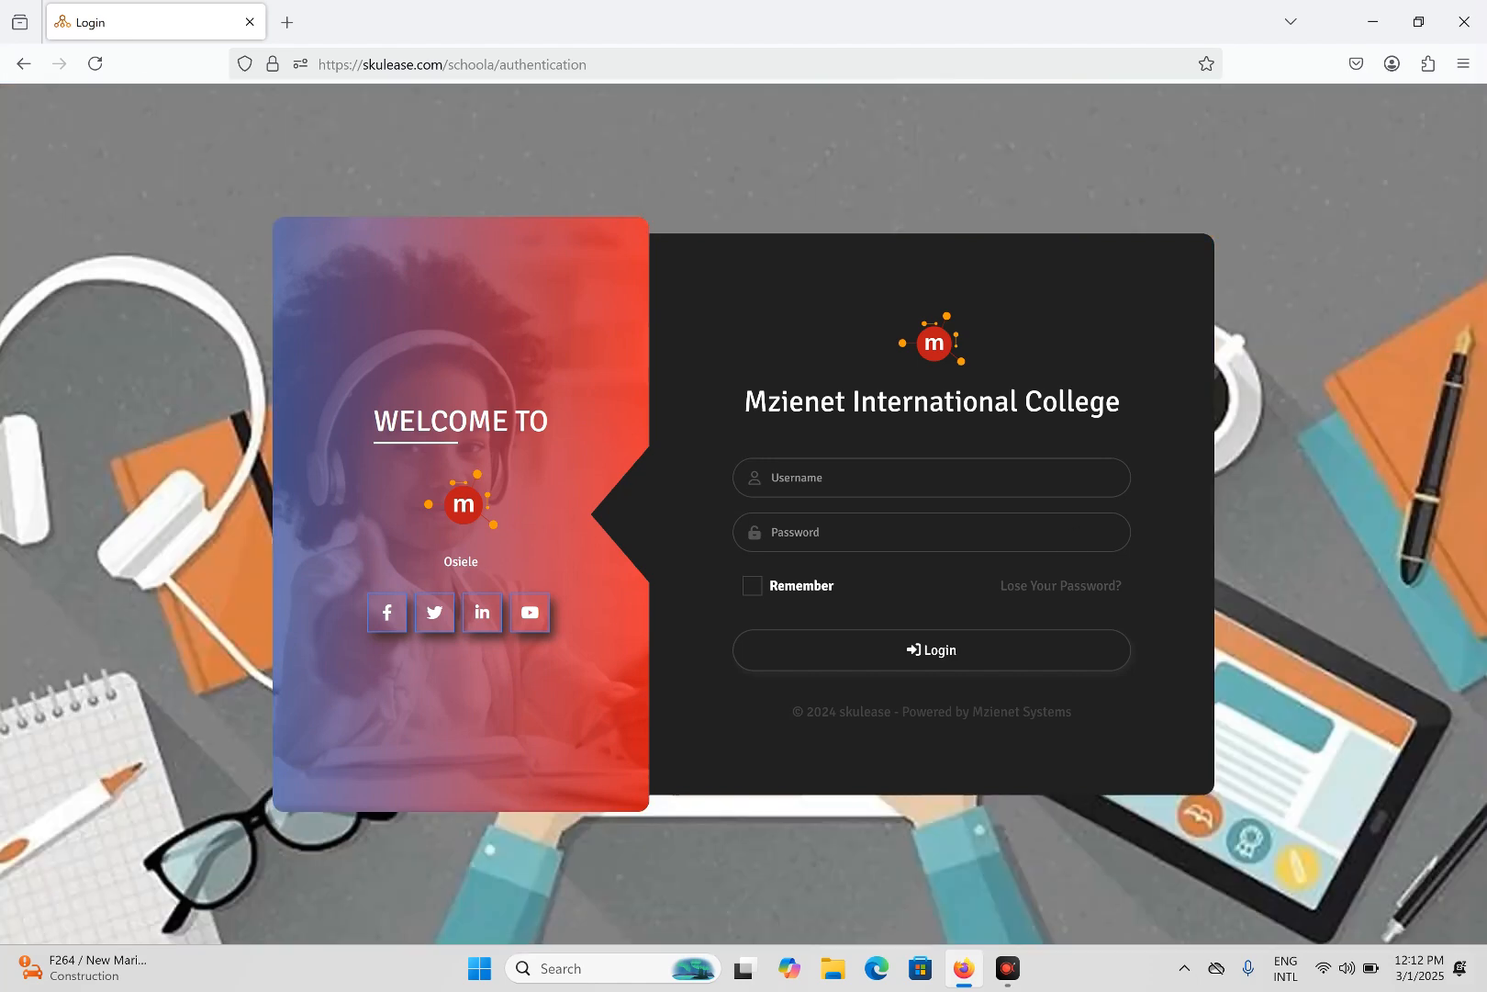
- Sign in to the Mzienet International College portal with the username and password, declining Firefox's password save
left_click(958, 482)
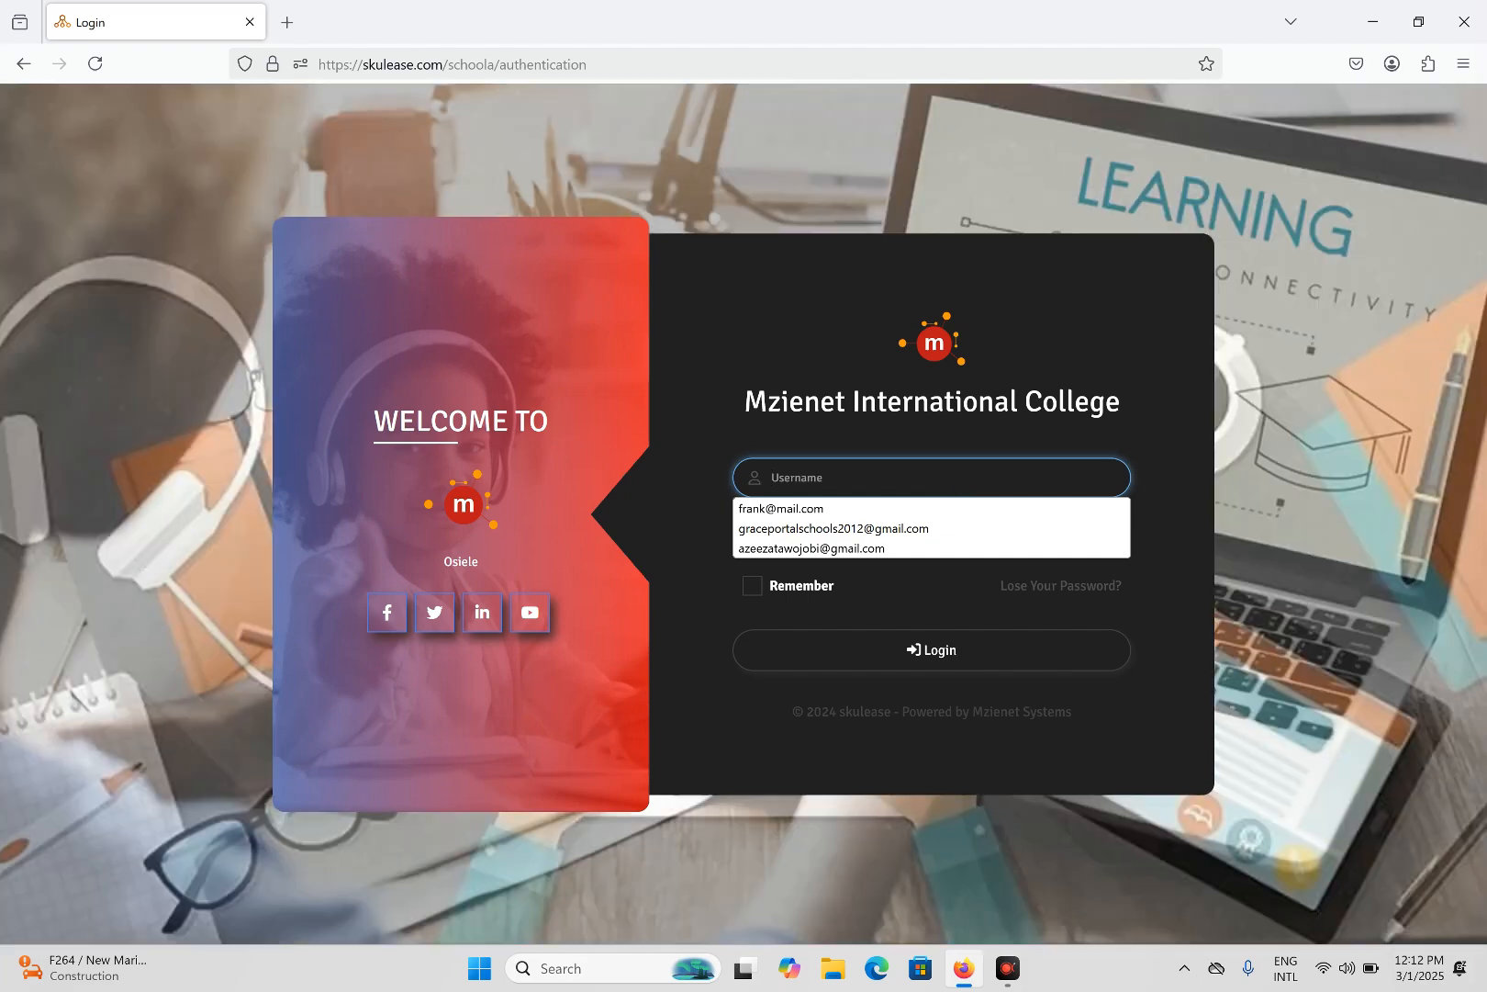
type("opey")
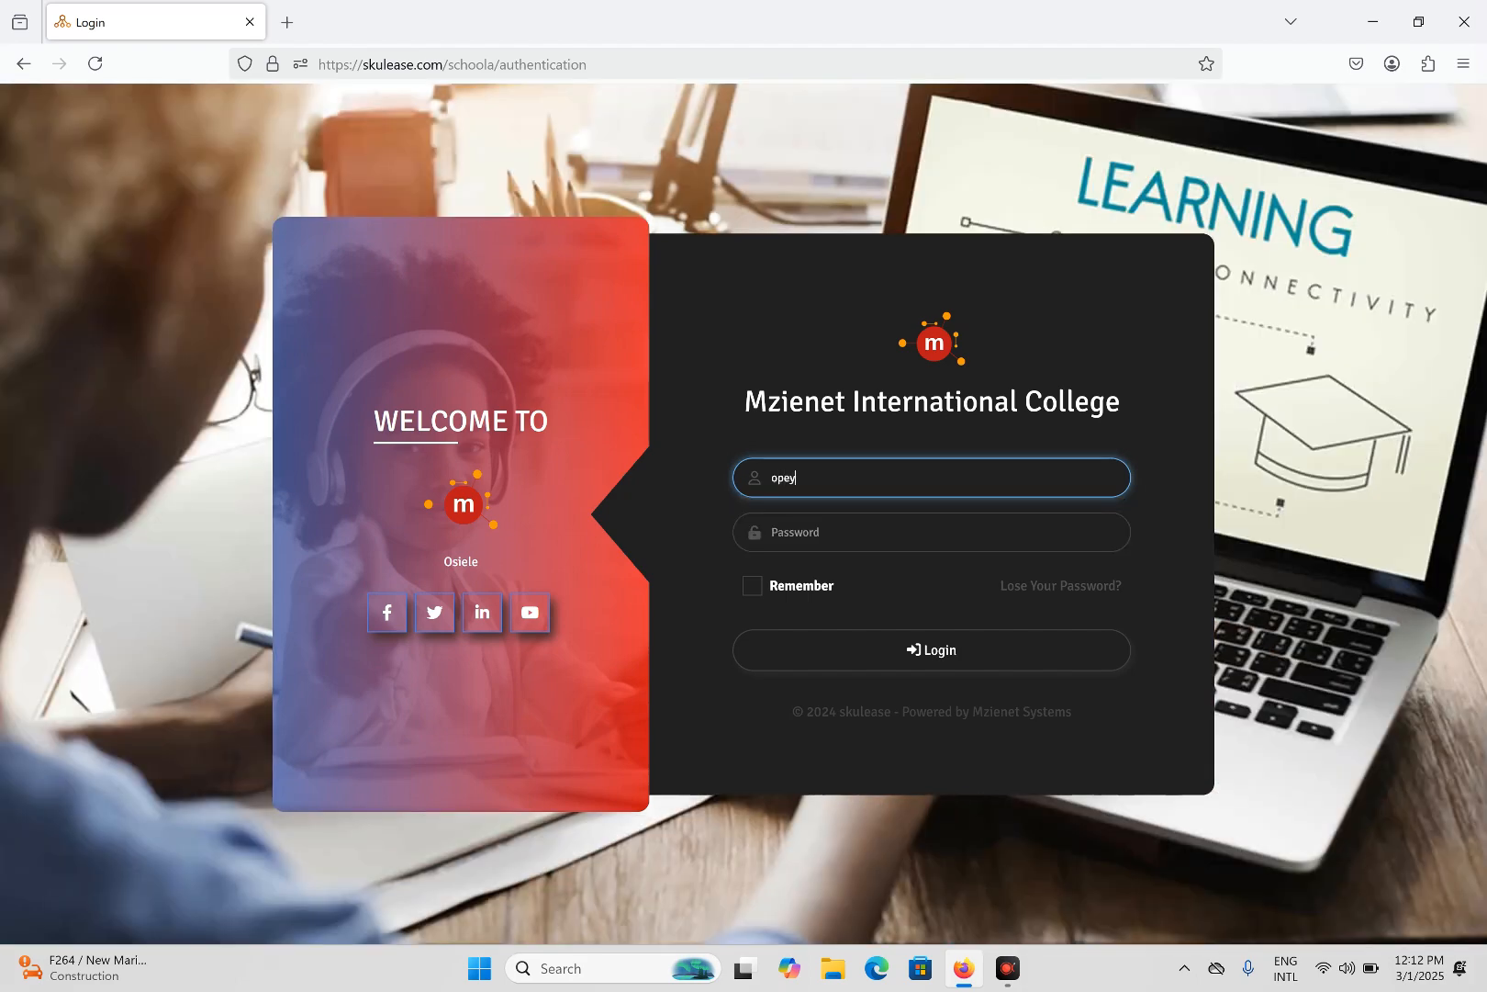
type("emi")
key("Tab")
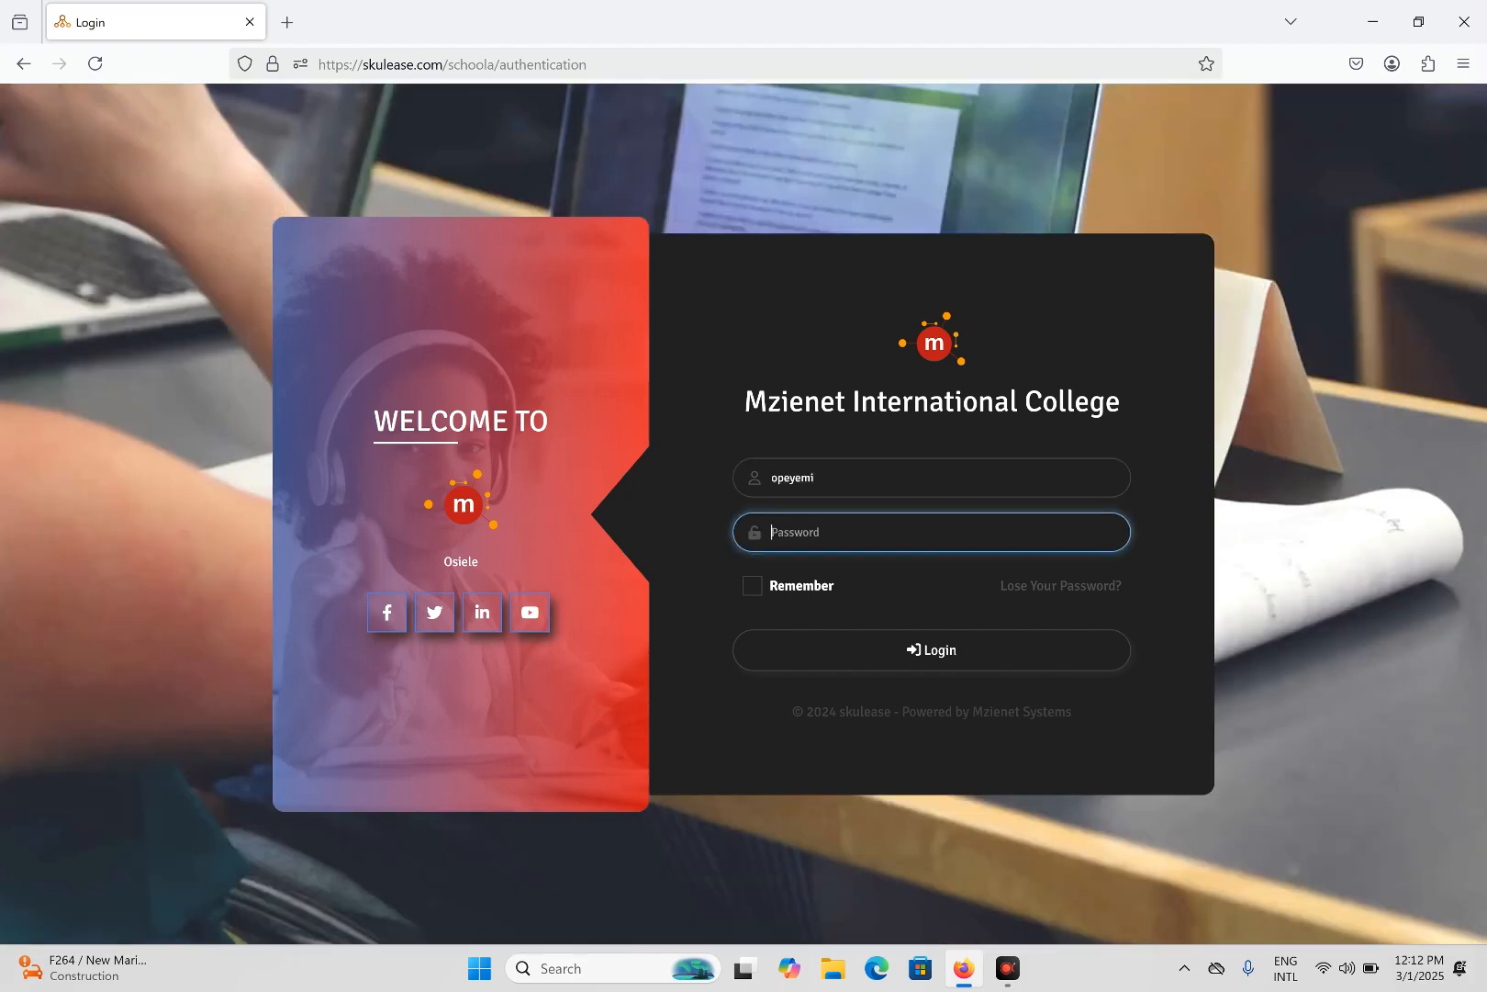
type("•")
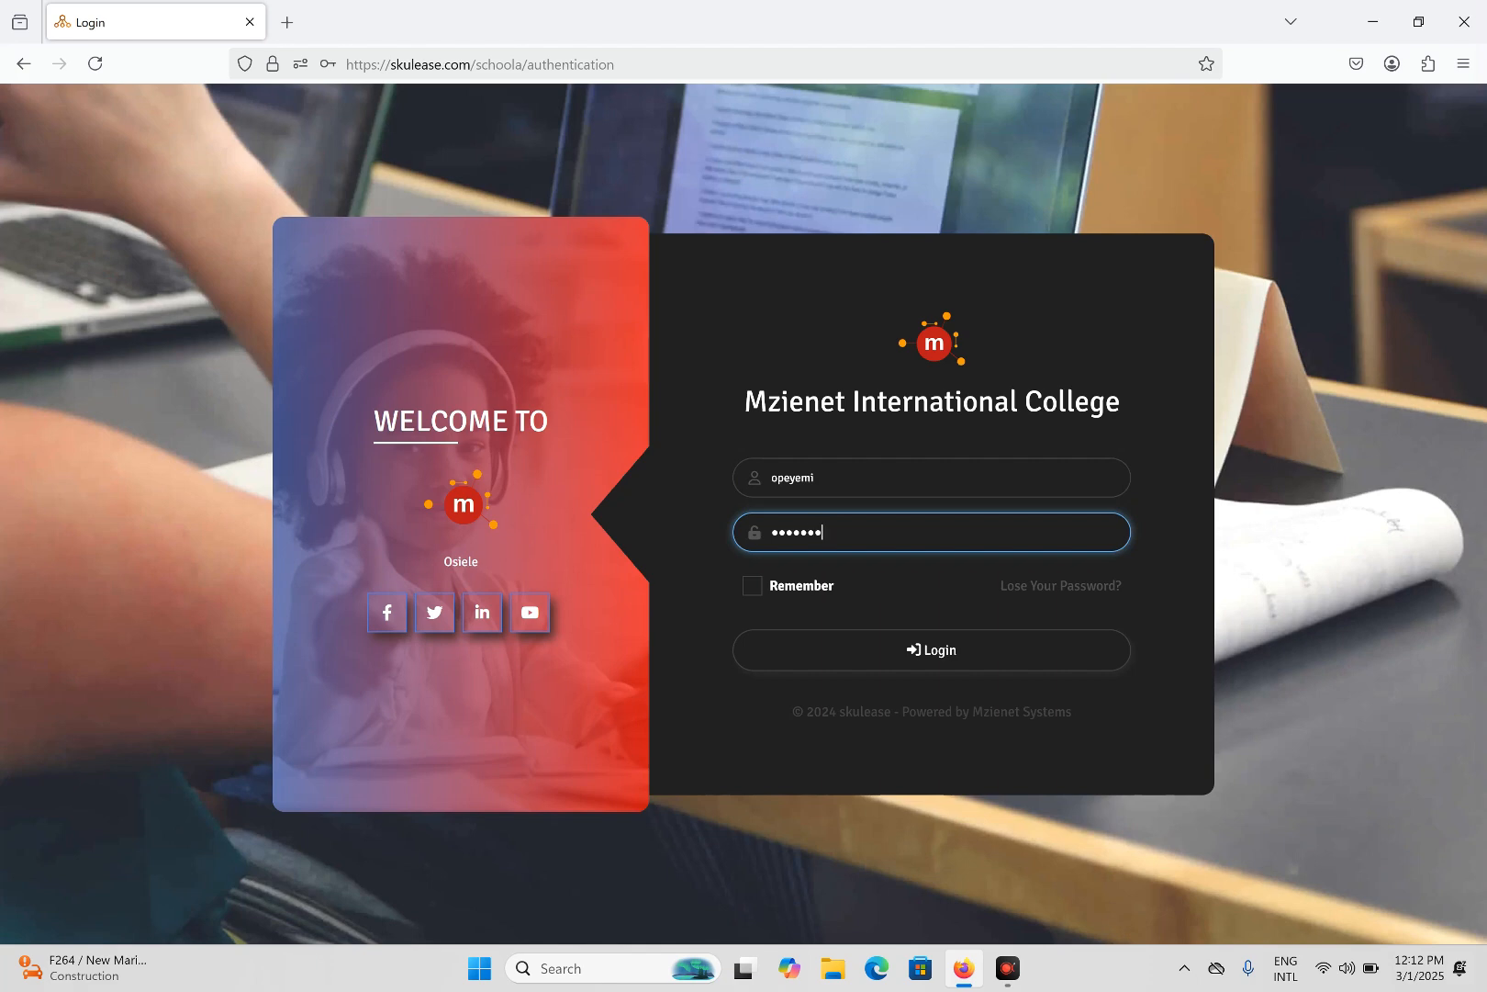
type("•••••••")
left_click(910, 663)
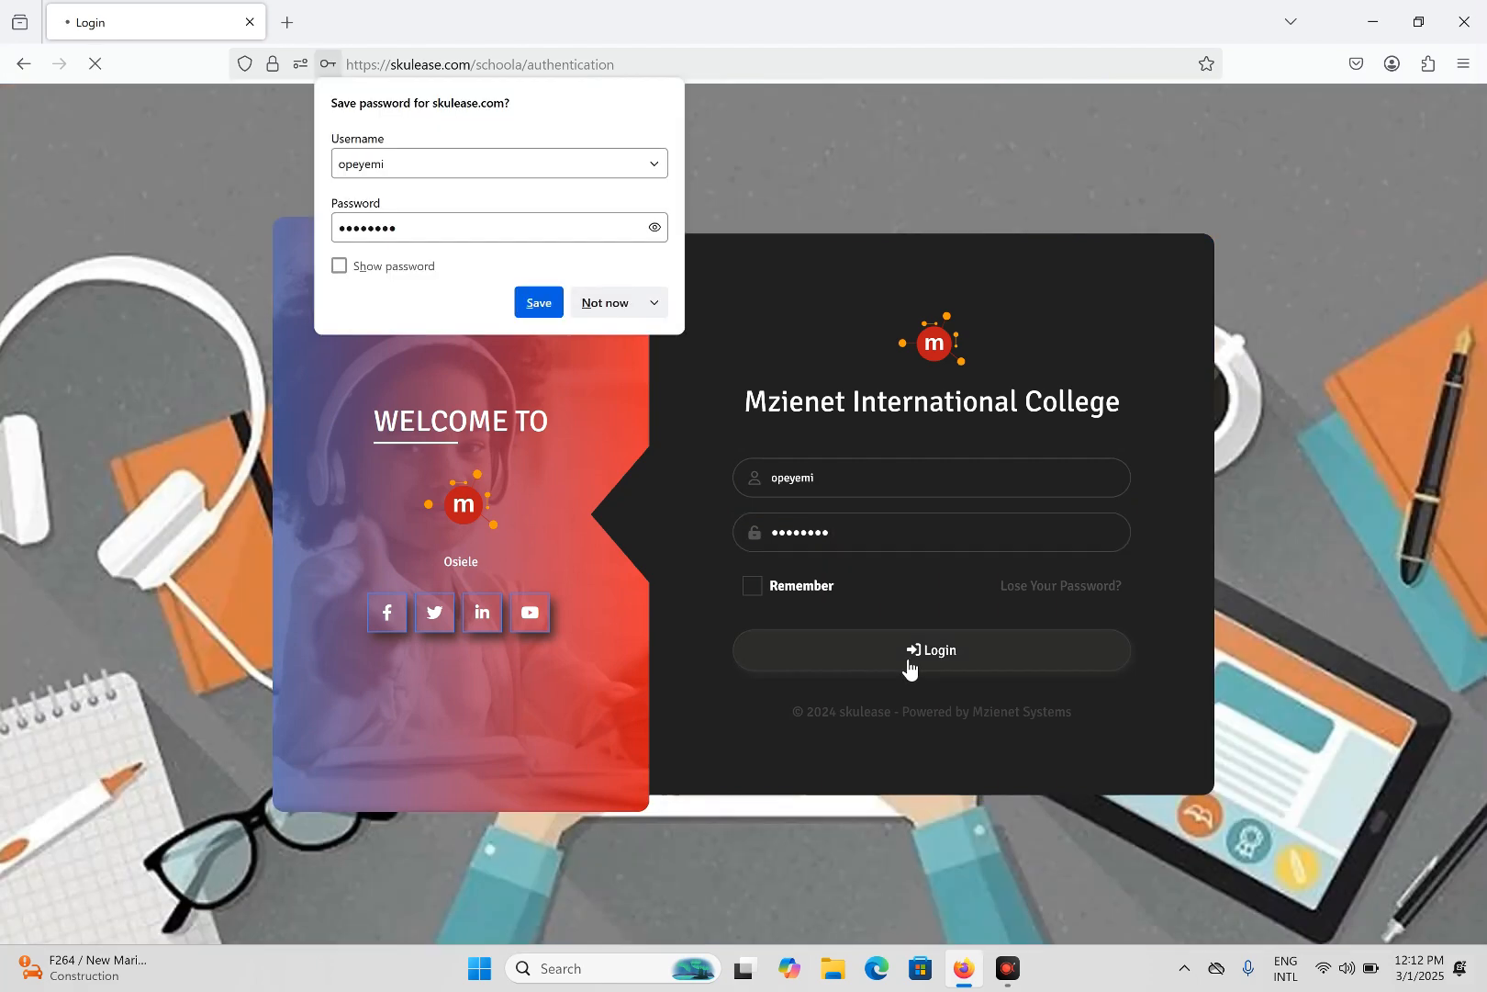
left_click(603, 303)
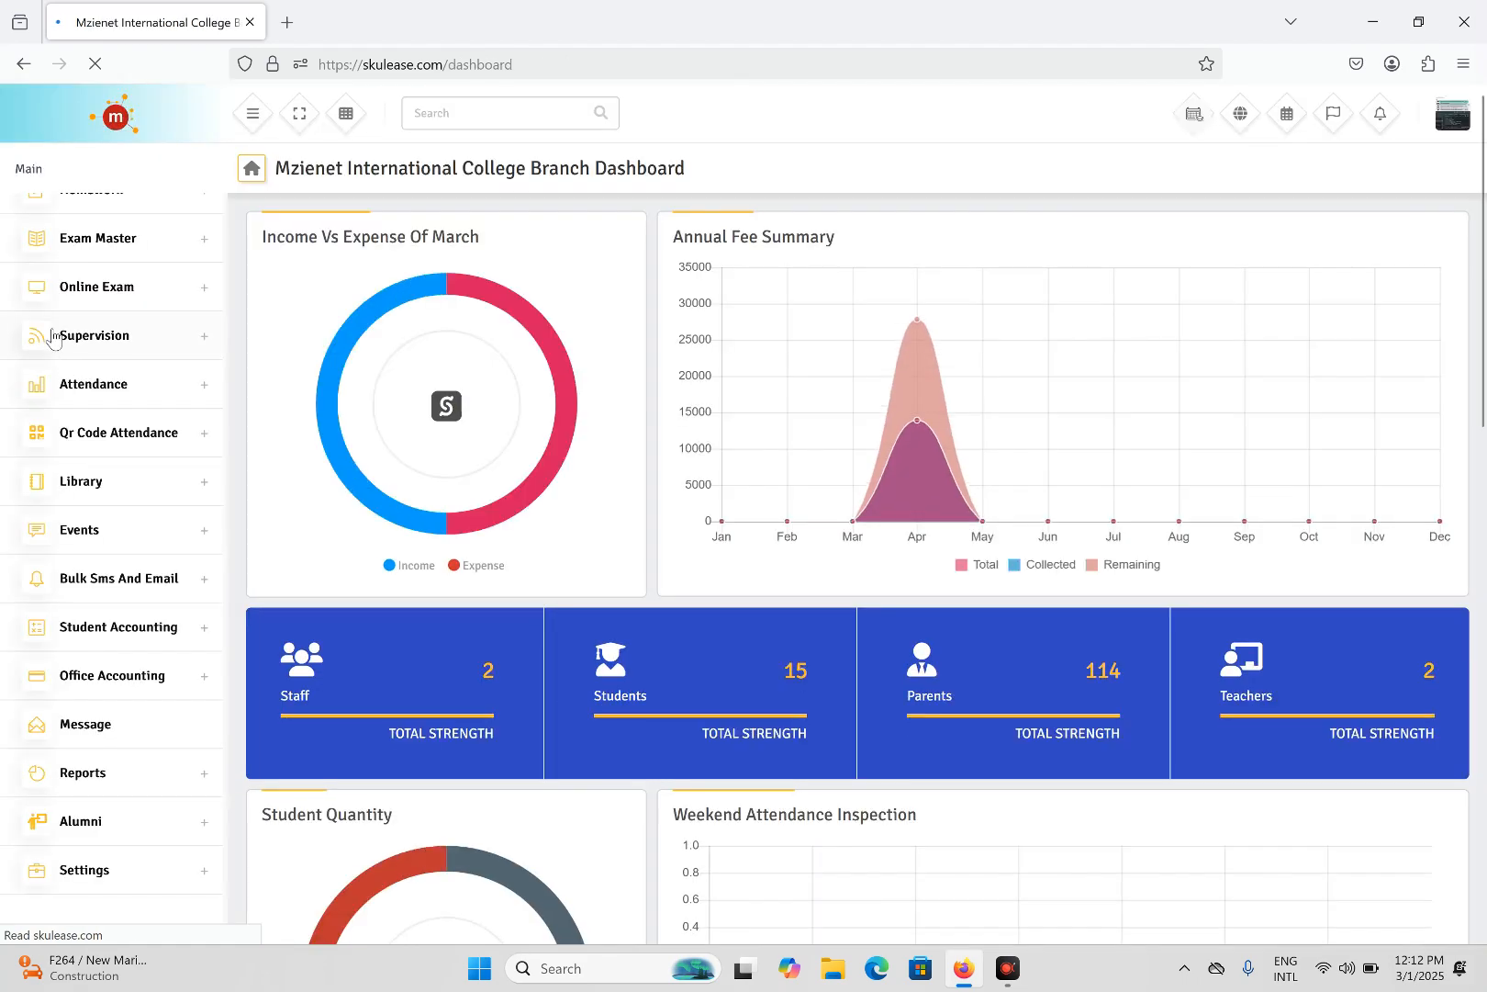
- Go through Exam Master > Marks in the sidebar to the Grades Range page
scroll(81, 301, "up", 5)
scroll(84, 292, "up", 3)
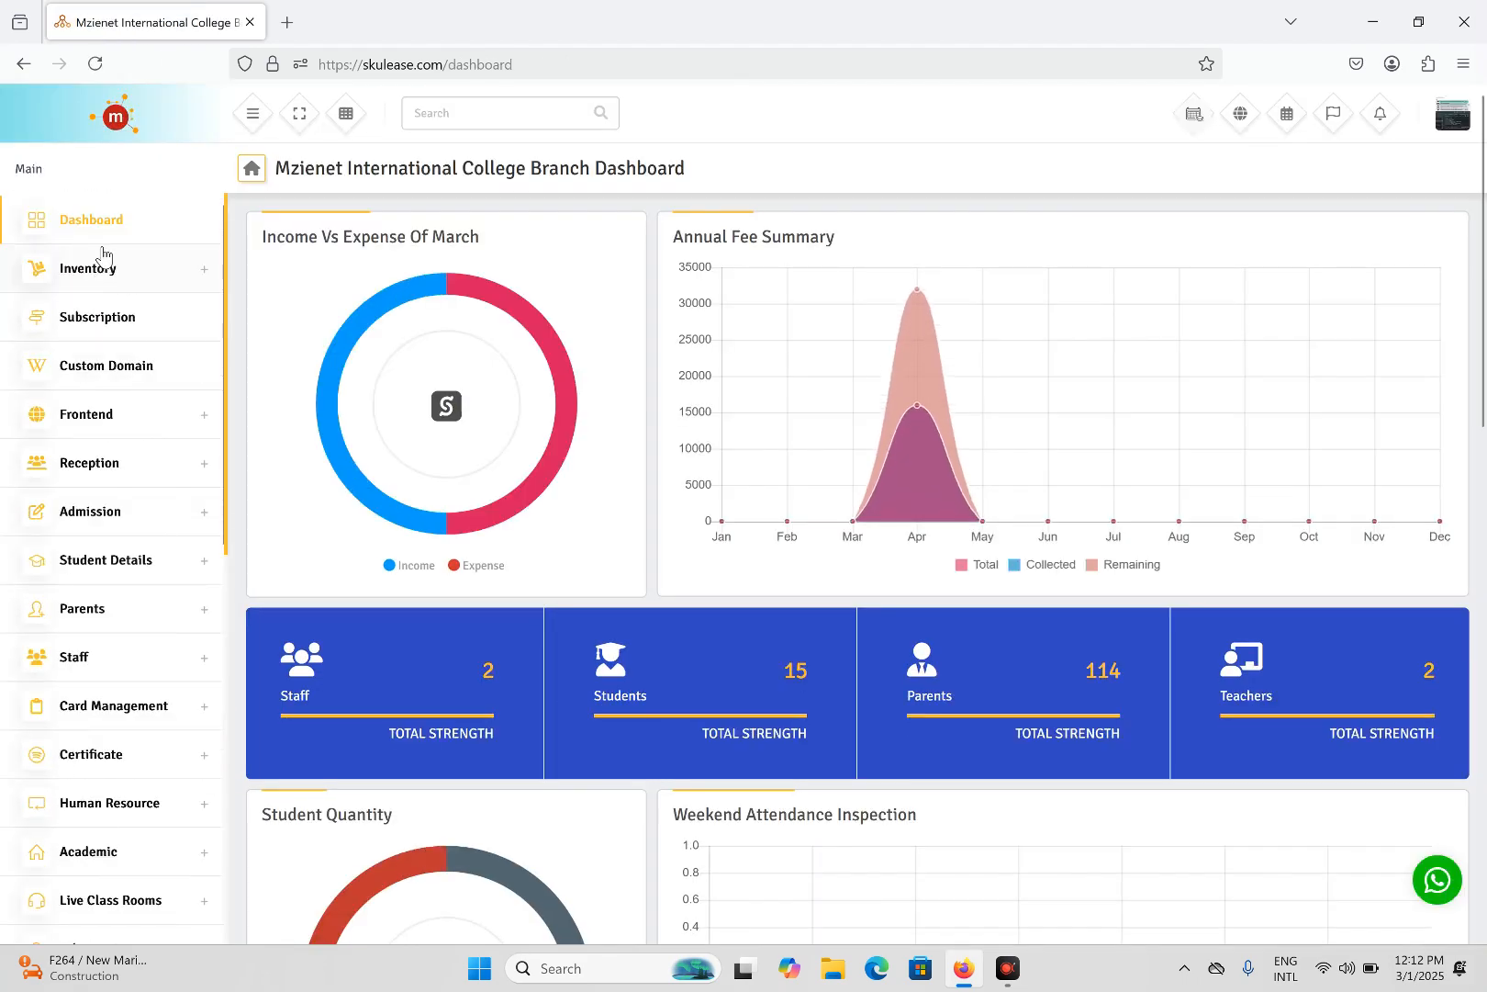
scroll(101, 262, "down", 2)
scroll(89, 330, "down", 3)
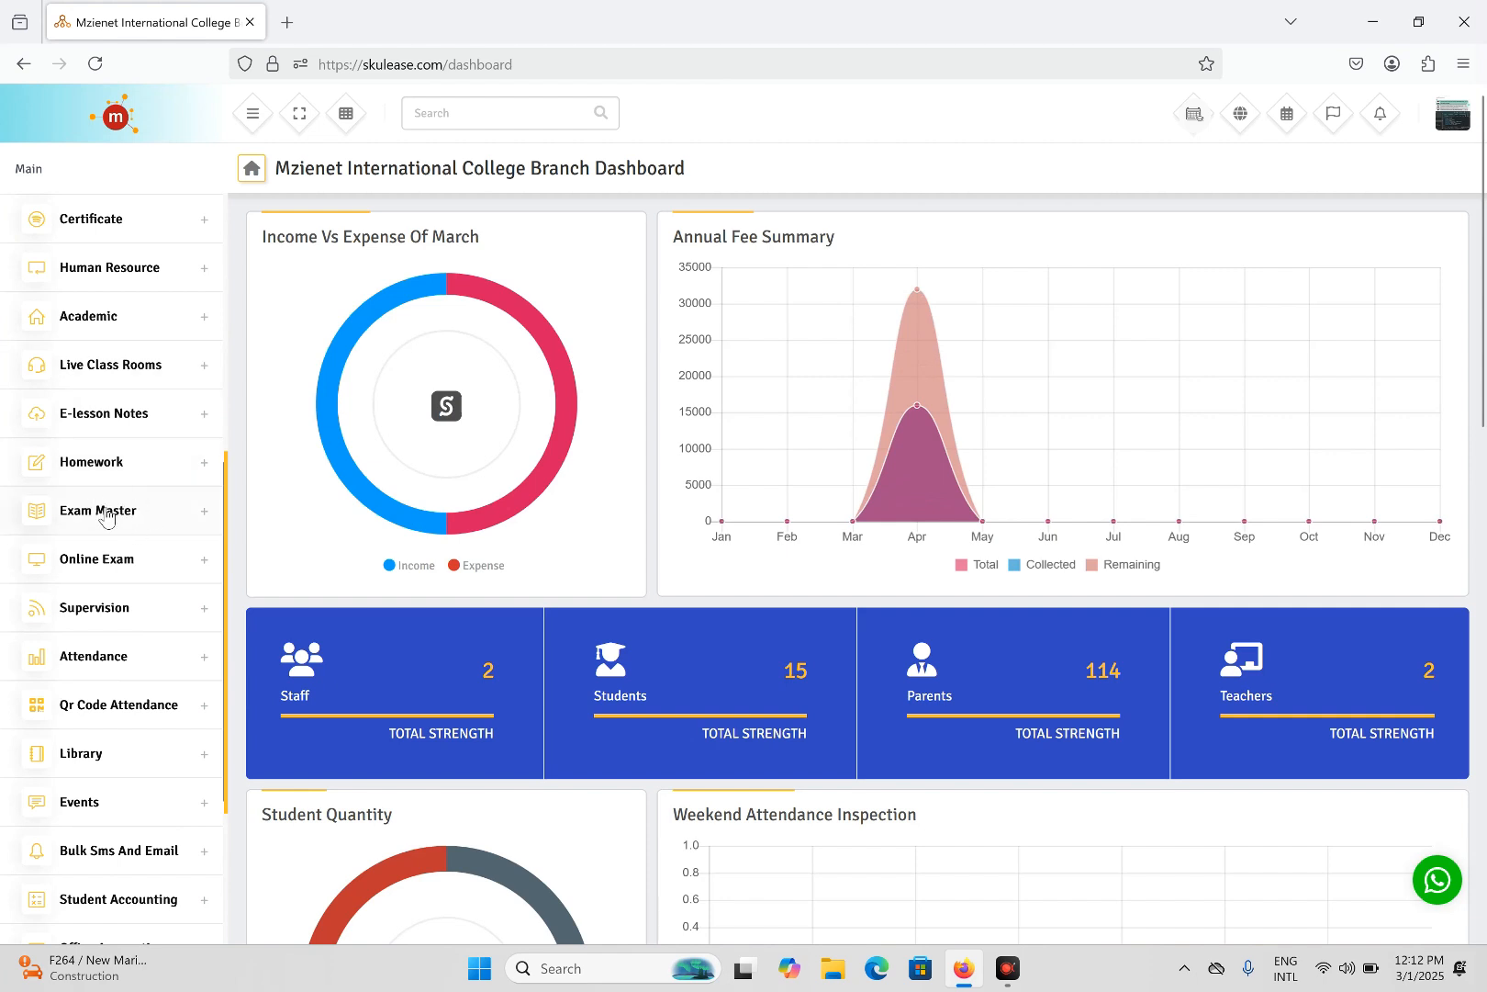
left_click(115, 512)
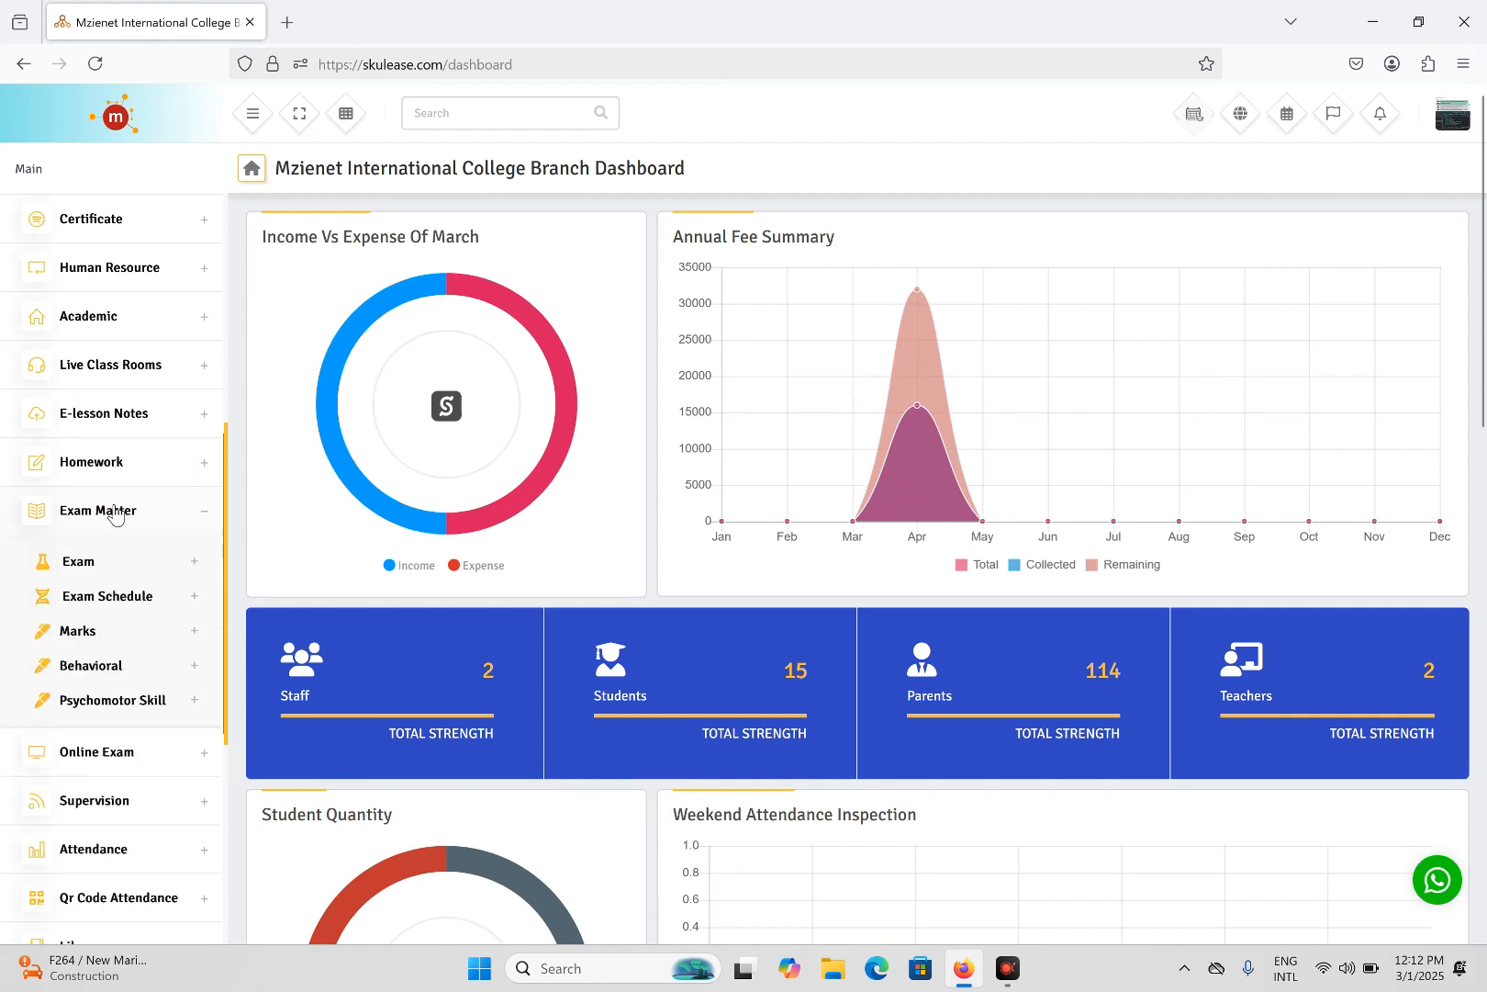
left_click(114, 643)
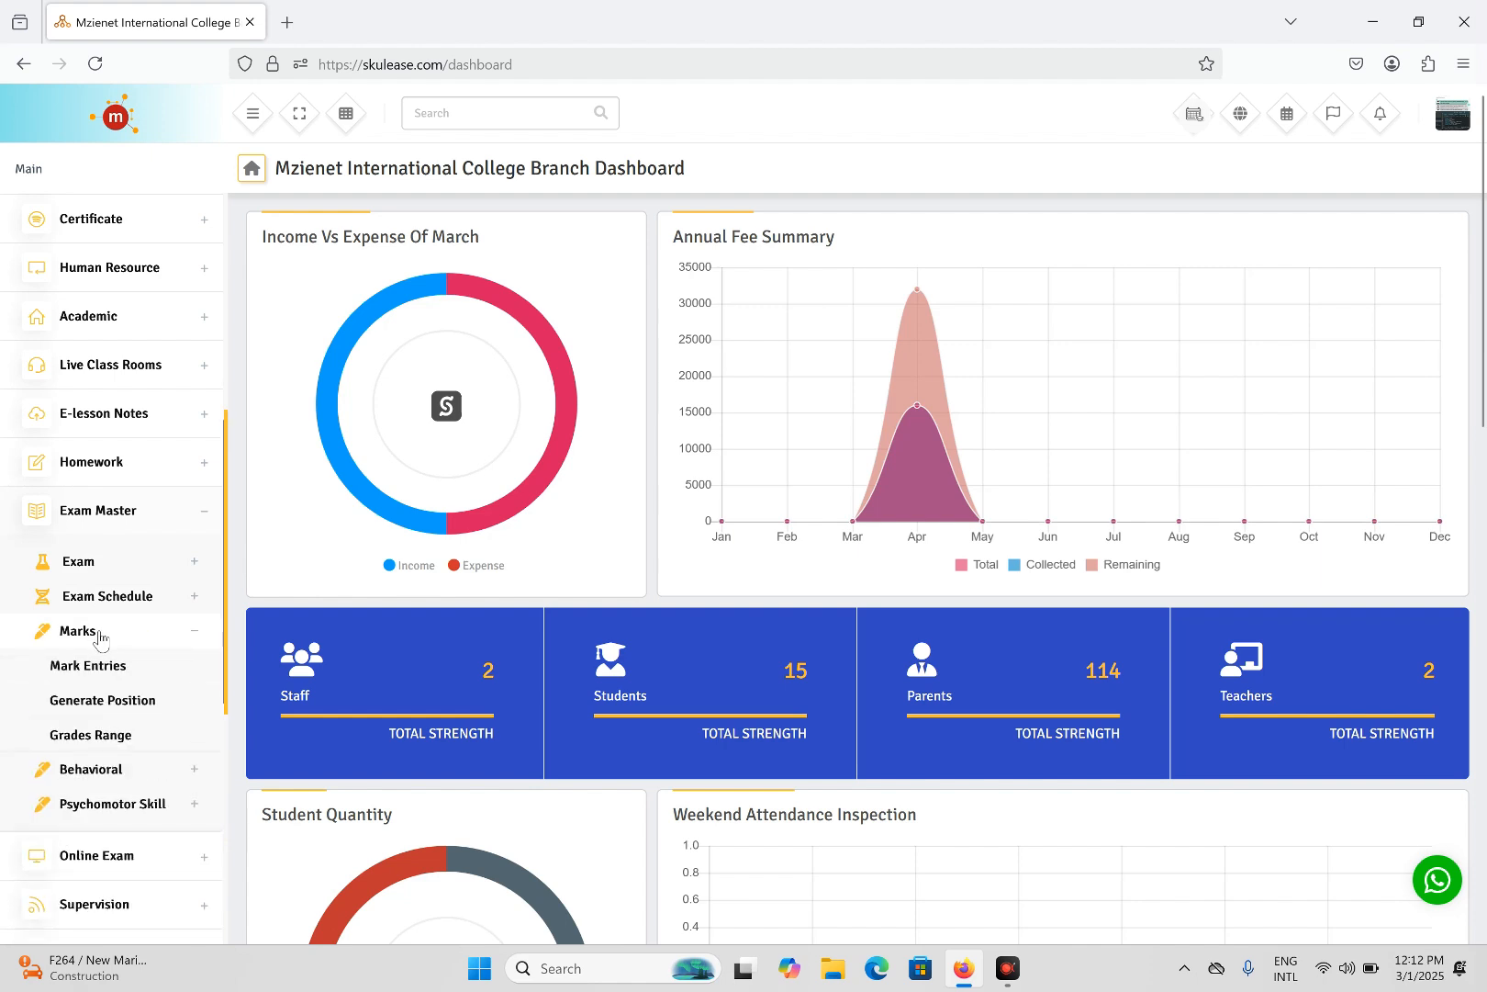
left_click(110, 732)
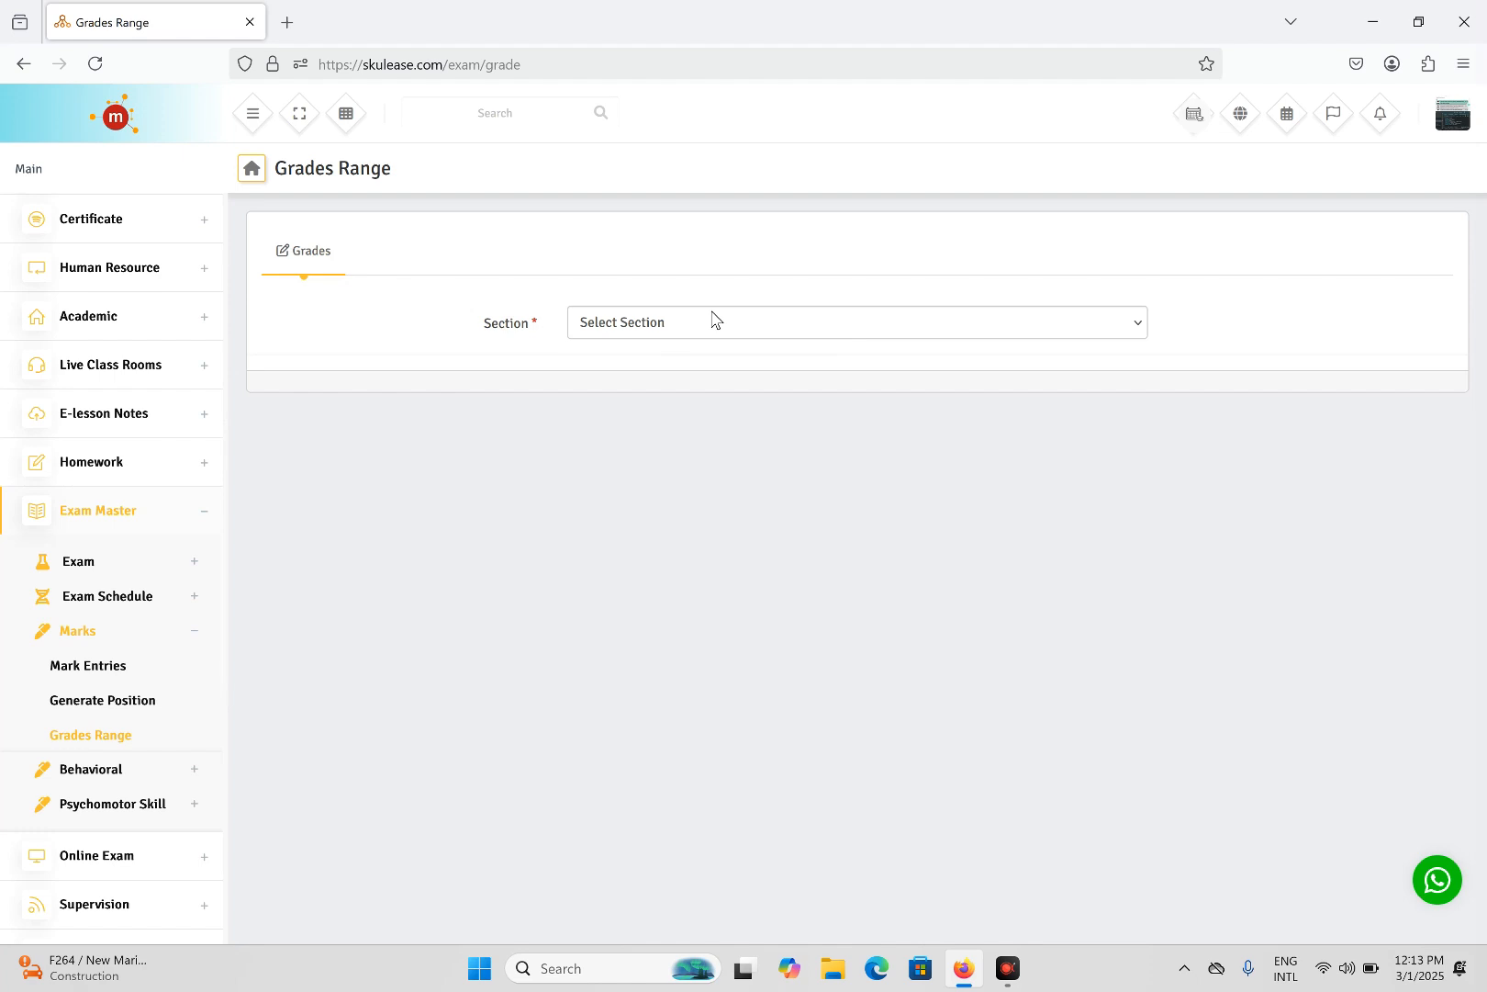
- Choose the Nursery section, save, and reselect Nursery to load grades A+ through F
left_click(673, 329)
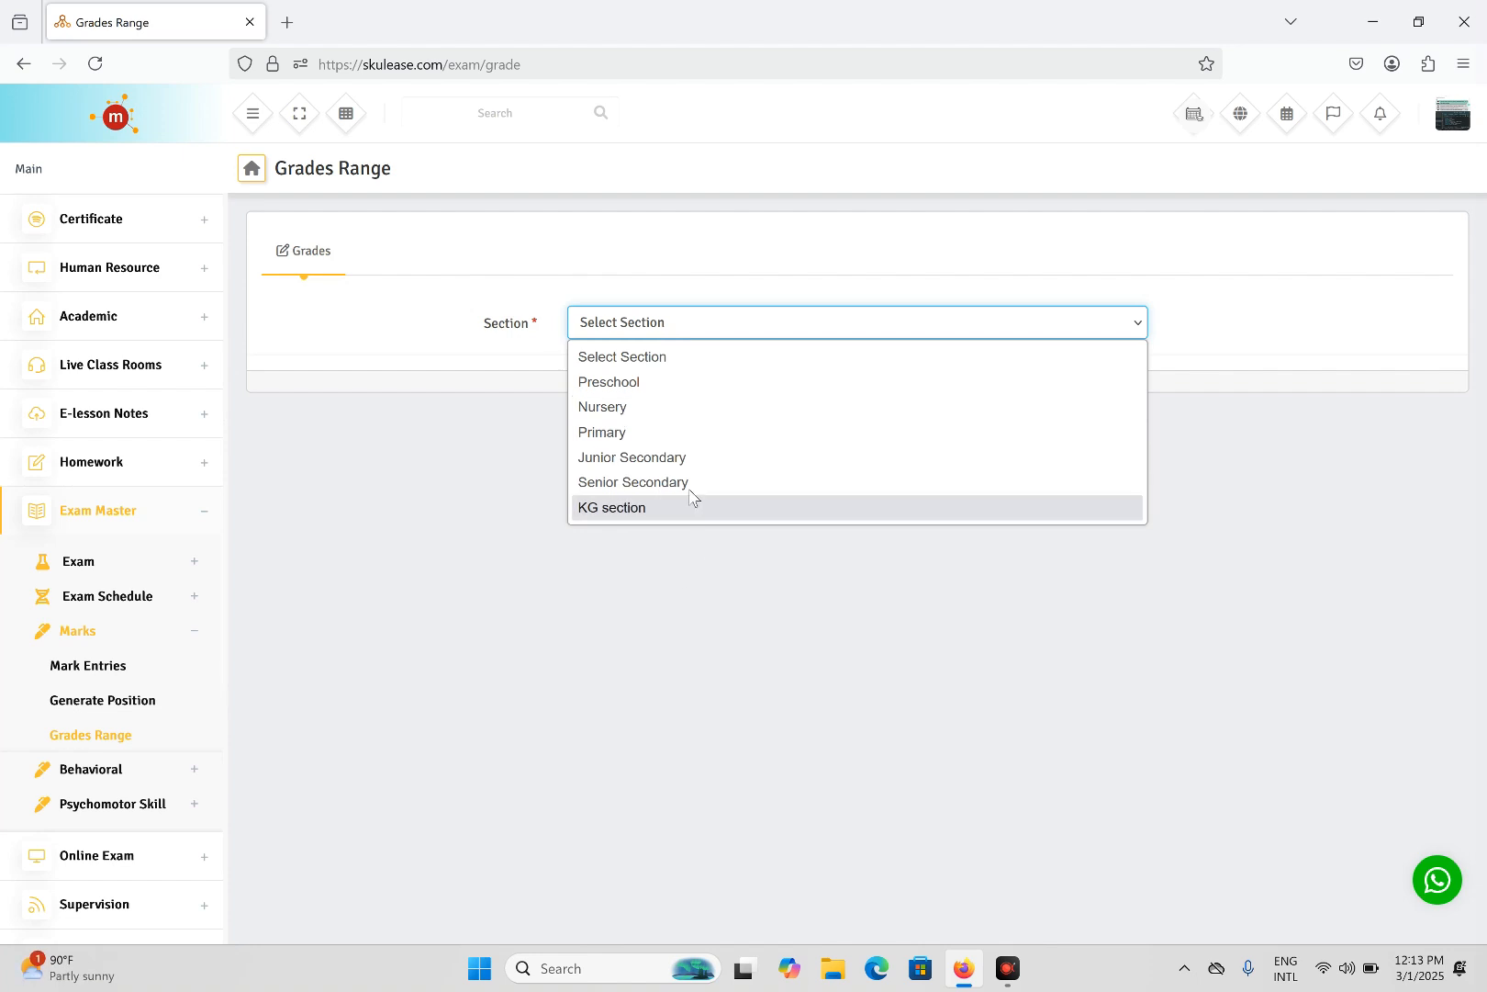
left_click(620, 407)
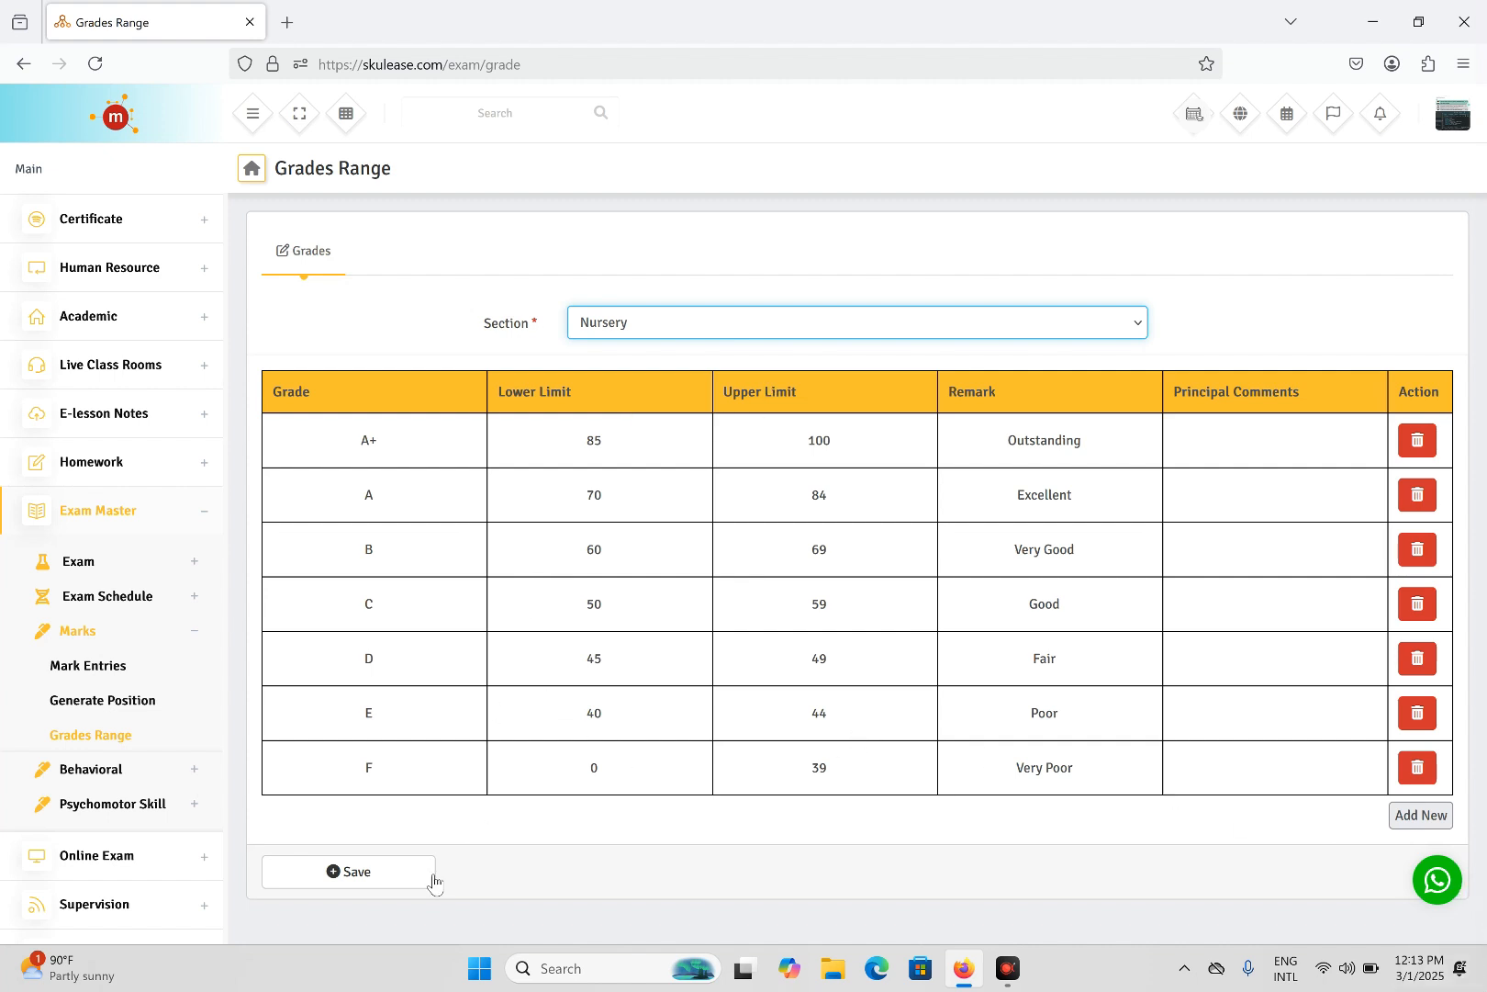
left_click(353, 880)
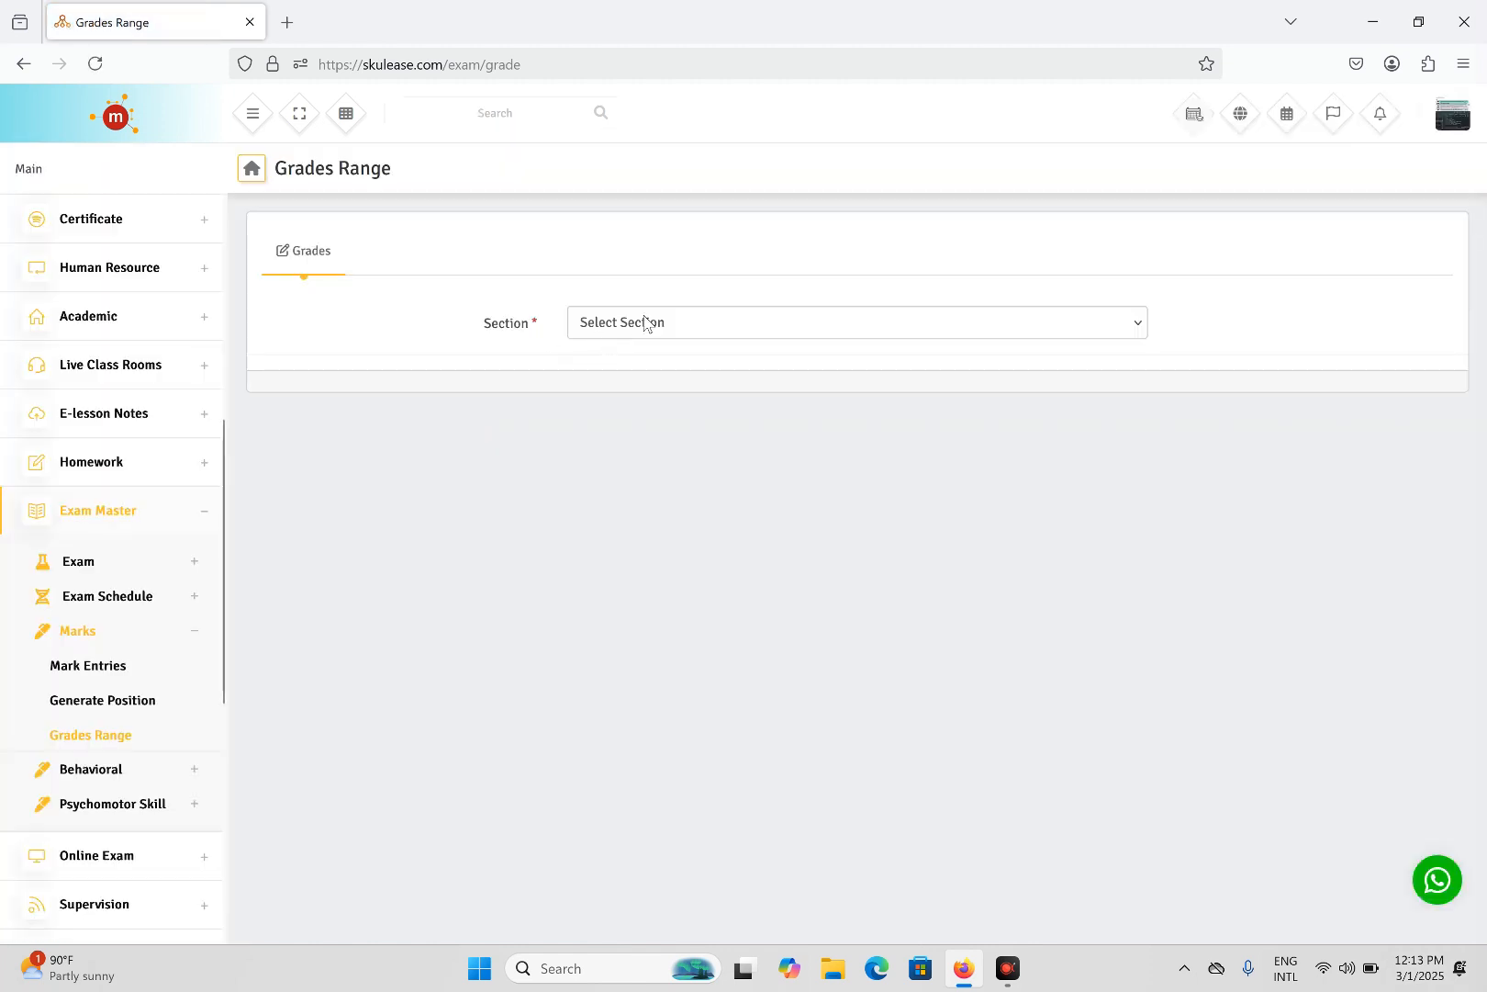
left_click(662, 329)
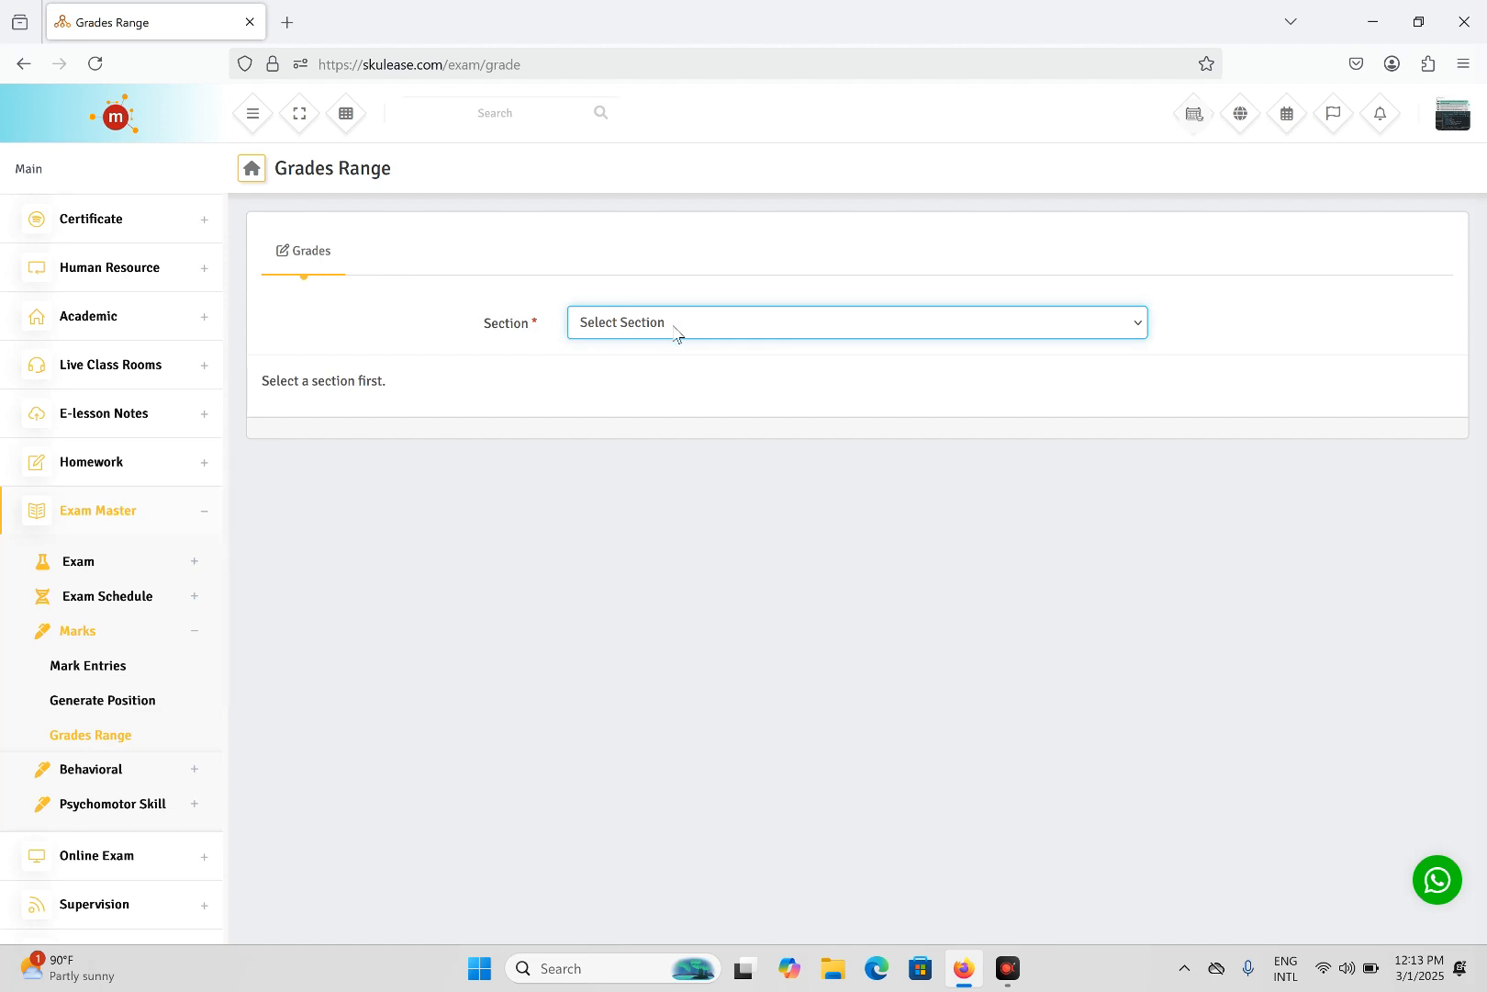
left_click(678, 334)
left_click(630, 410)
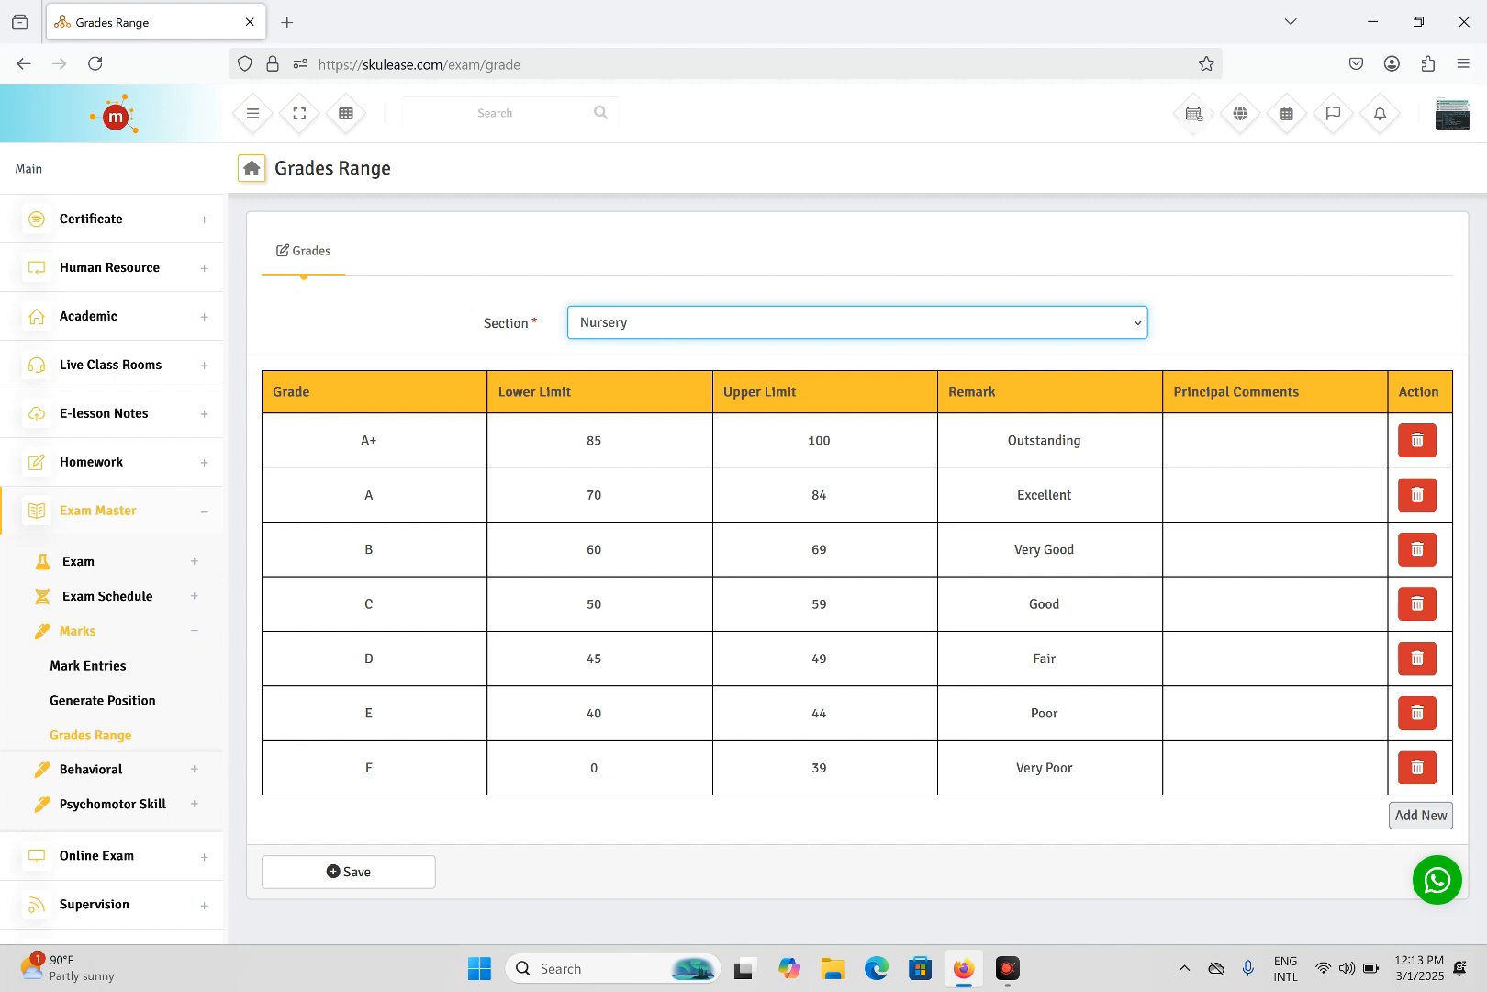
- Delete the Nursery A+ row and raise grade A's upper limit from 84 to 100
double_click(368, 440)
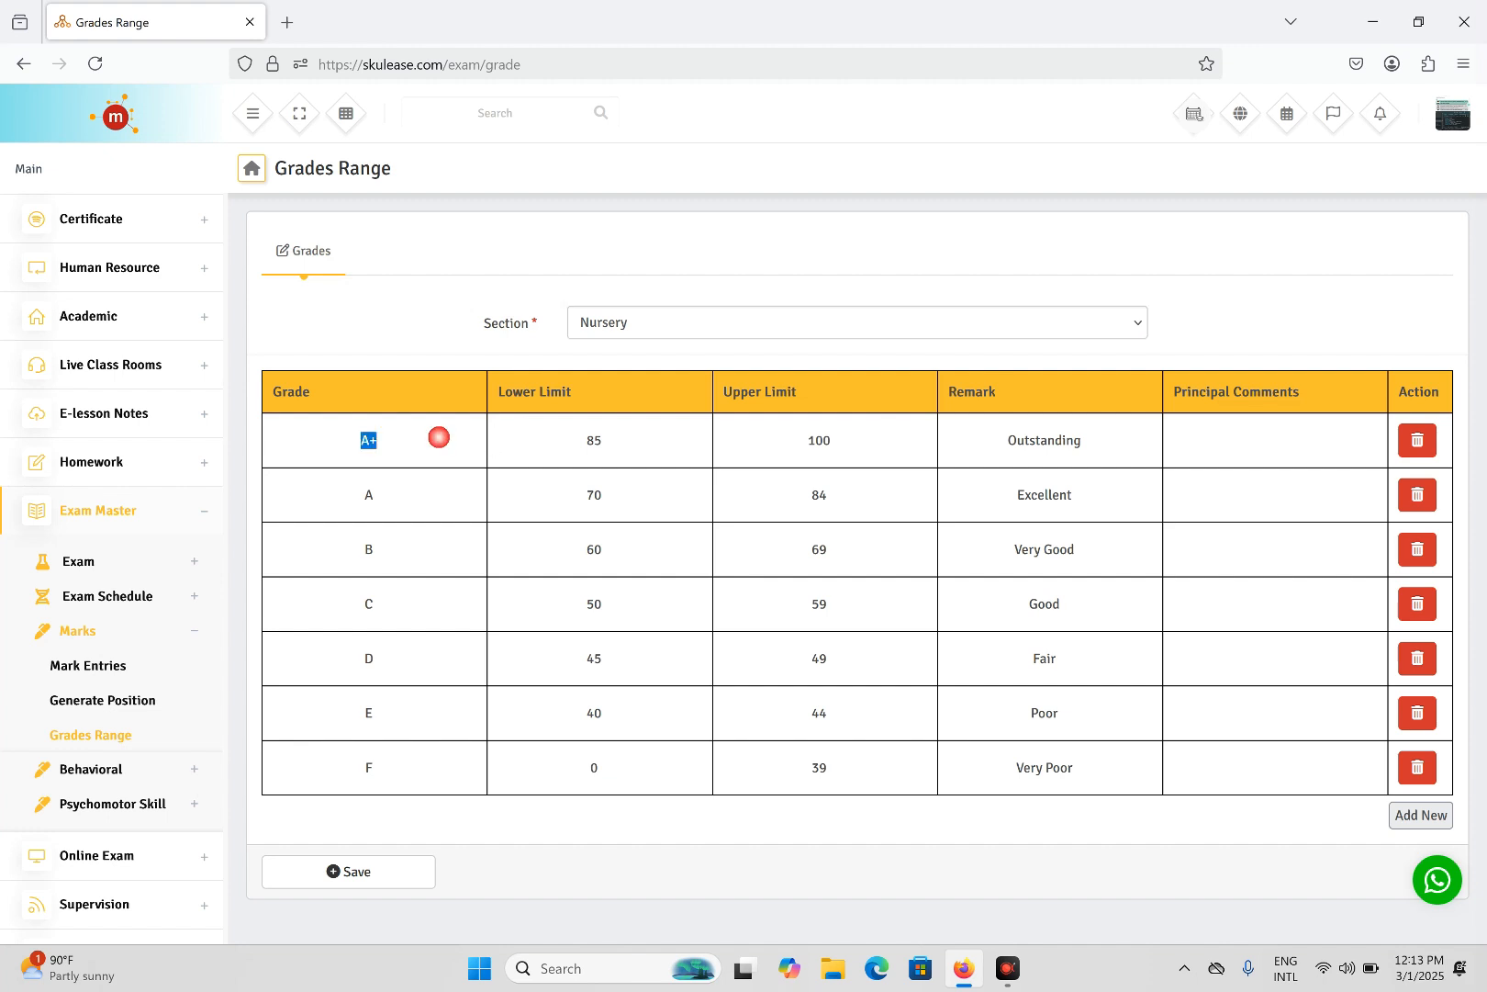
left_click(1415, 445)
left_click(808, 549)
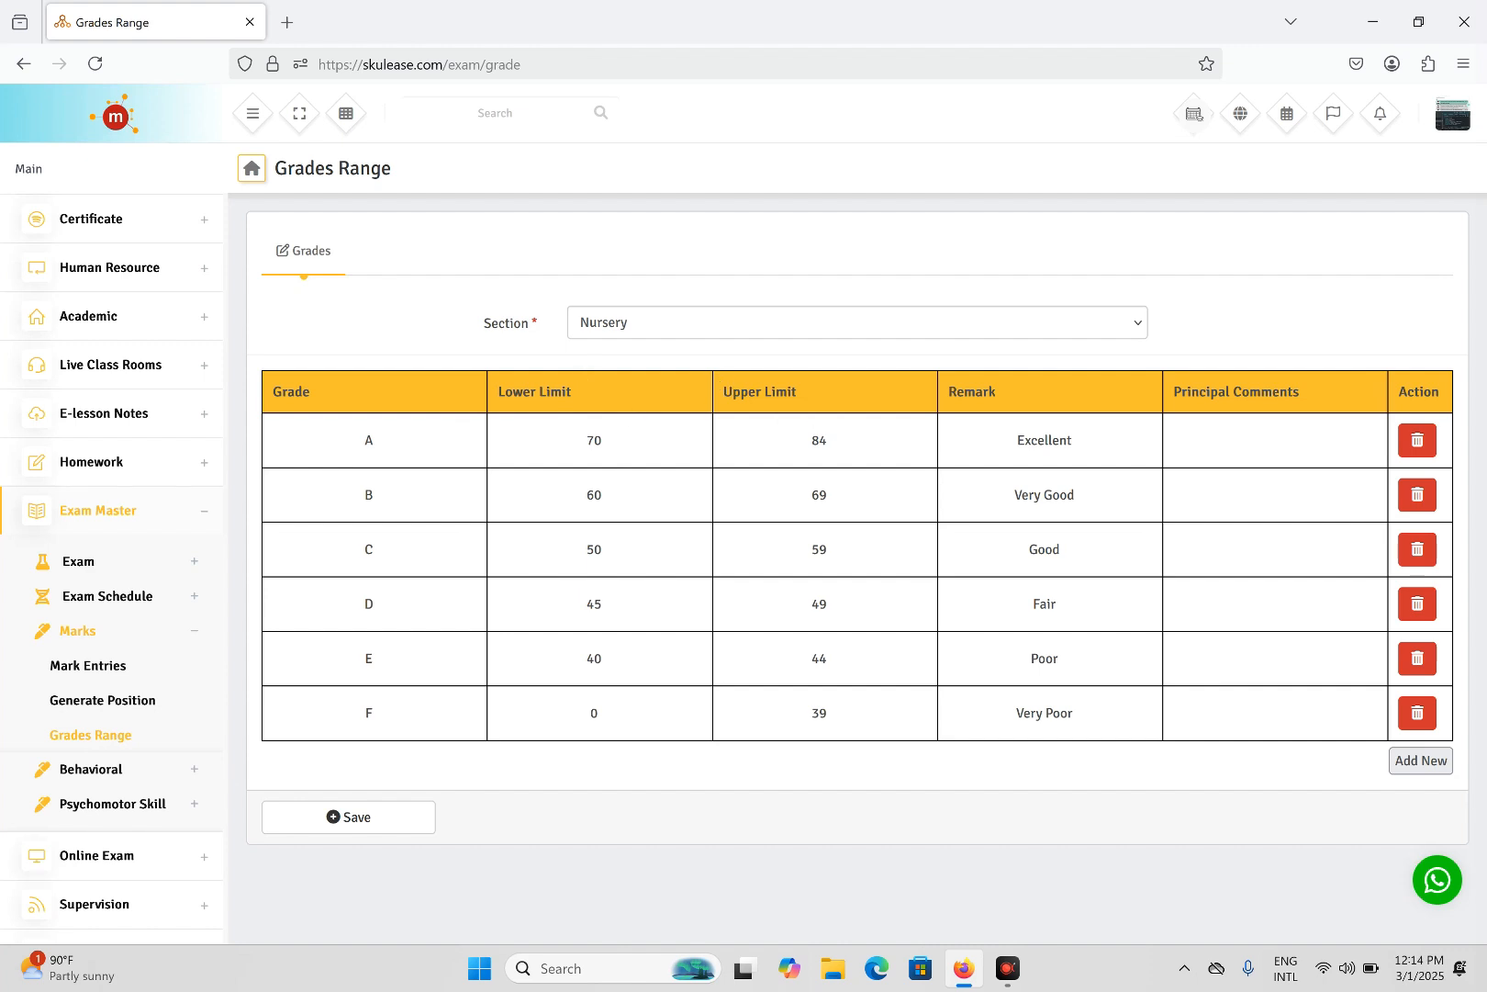
left_click(861, 440)
key("BackSpace")
key("BackSpace")
type("100")
- Give grade A the comment 'A very Good result' and grade B 'A good attempt can do better Work harder next term'
type("A")
key("BackSpace")
type("A very Goof re")
key("BackSpace")
key("BackSpace")
key("BackSpace")
key("BackSpace")
type("d rezu")
key("BackSpace")
key("BackSpace")
type("sult")
left_click(1269, 494)
type("A")
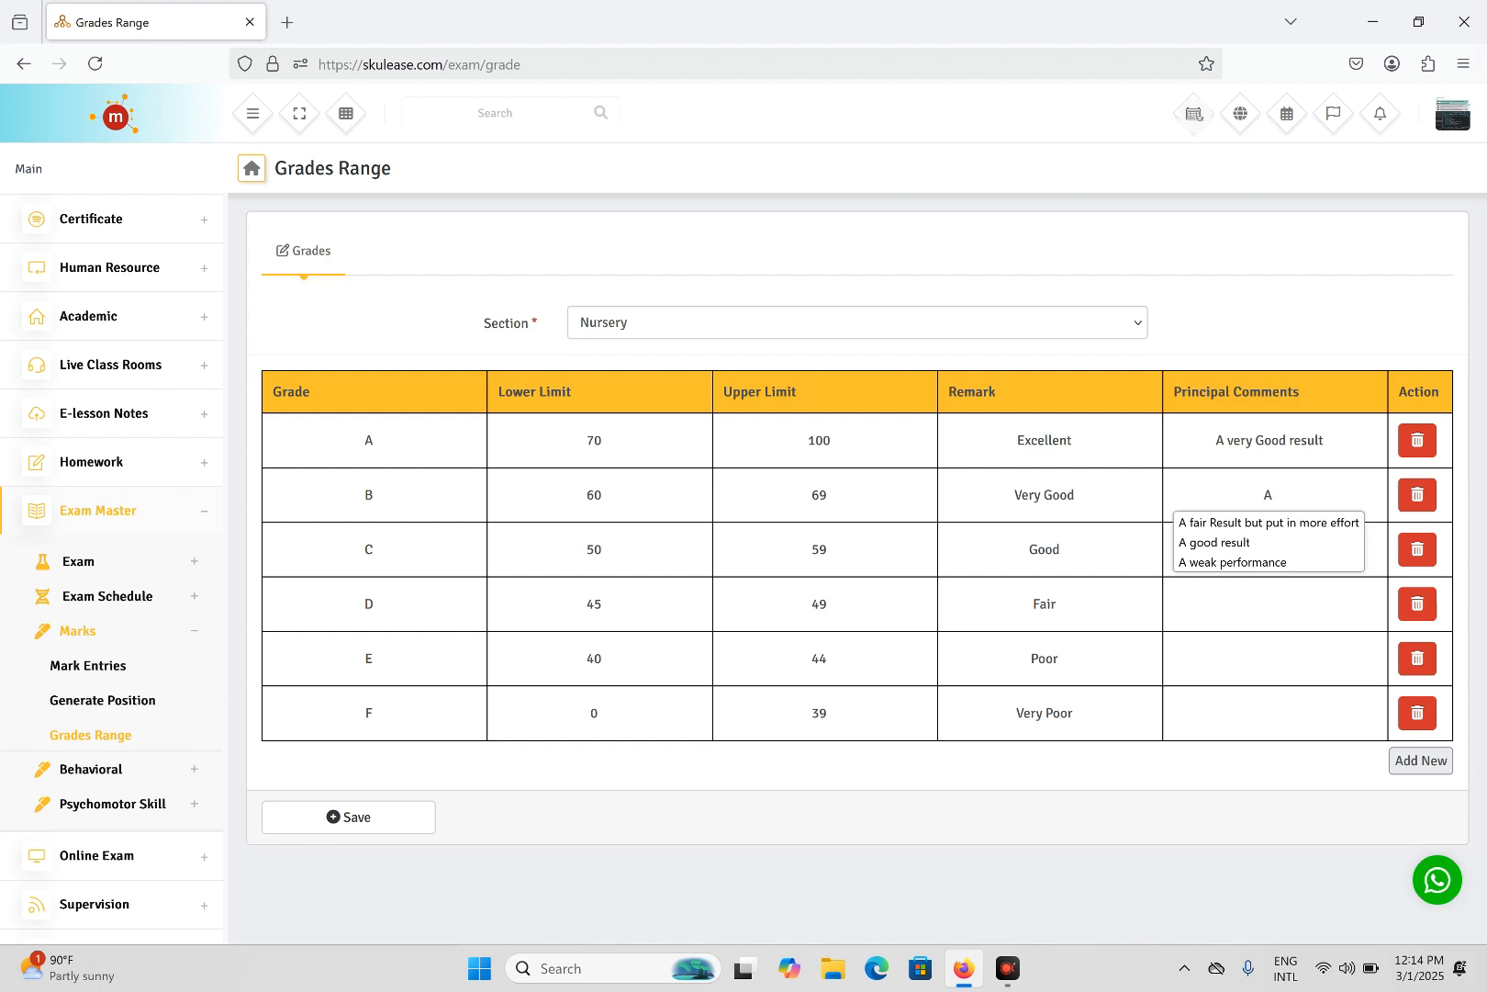
type(" good at")
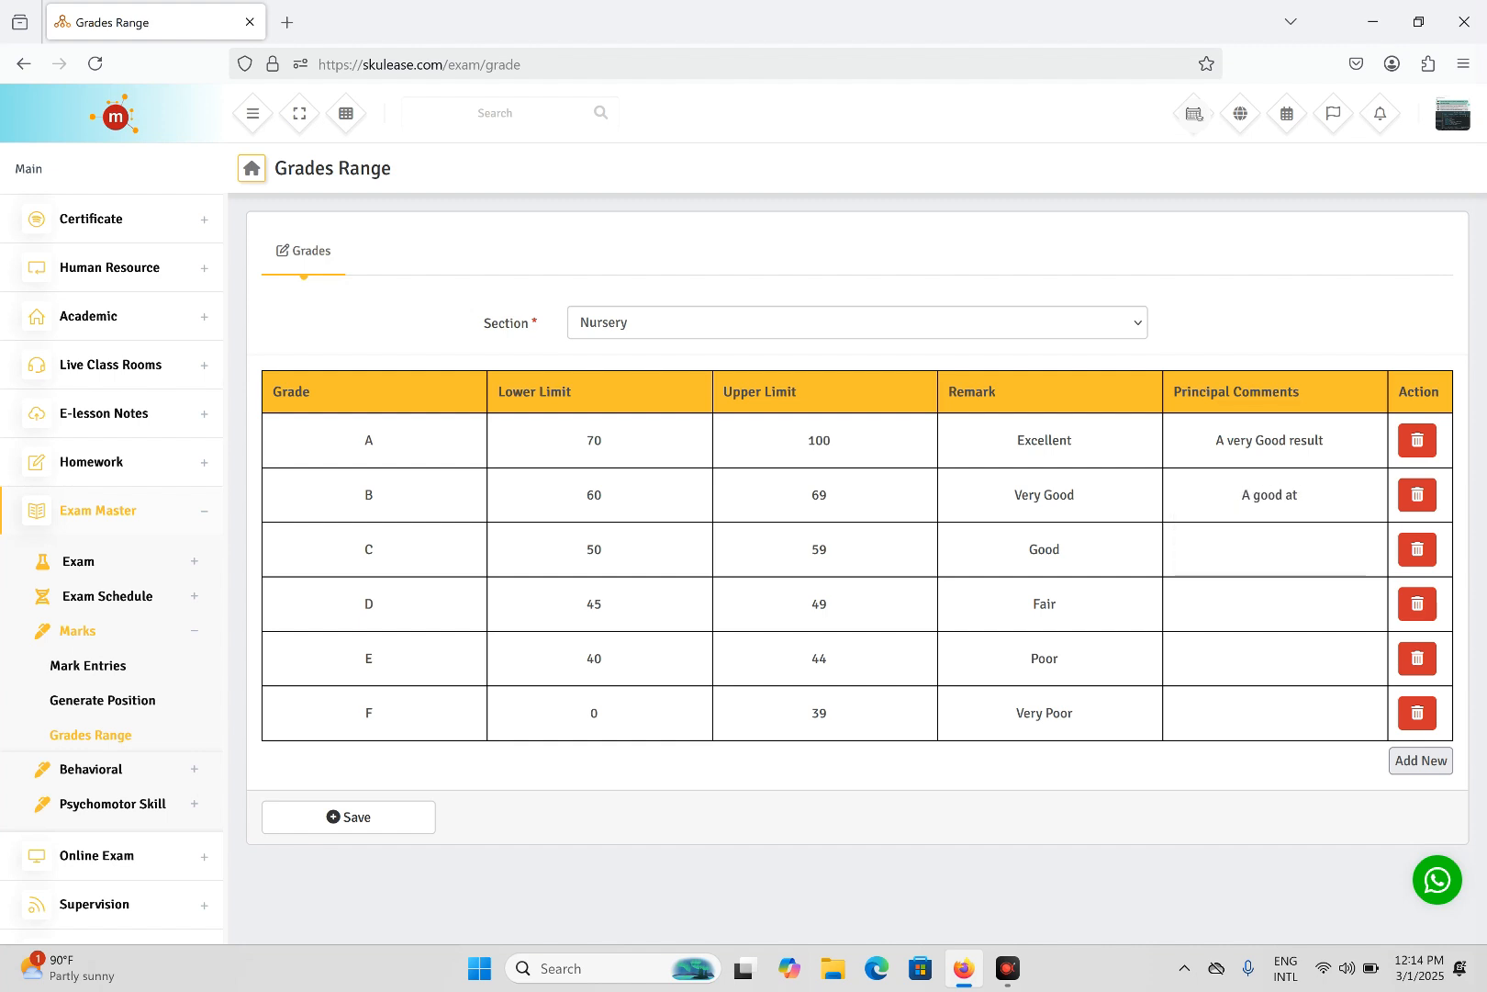
type("tempt can do better ")
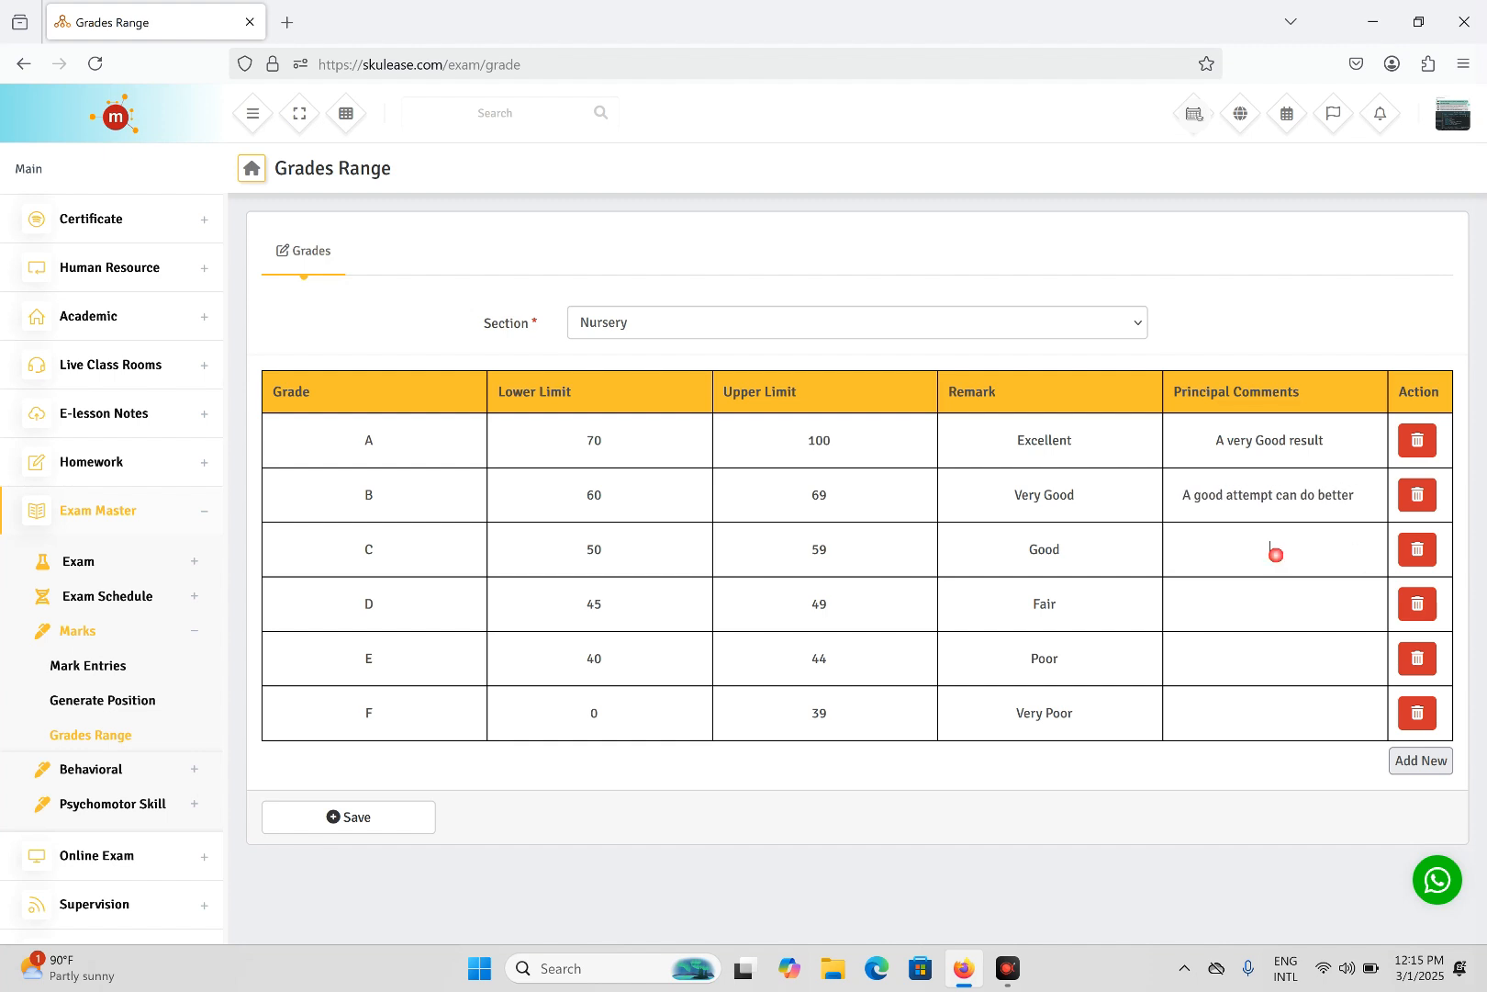
type("Work hard")
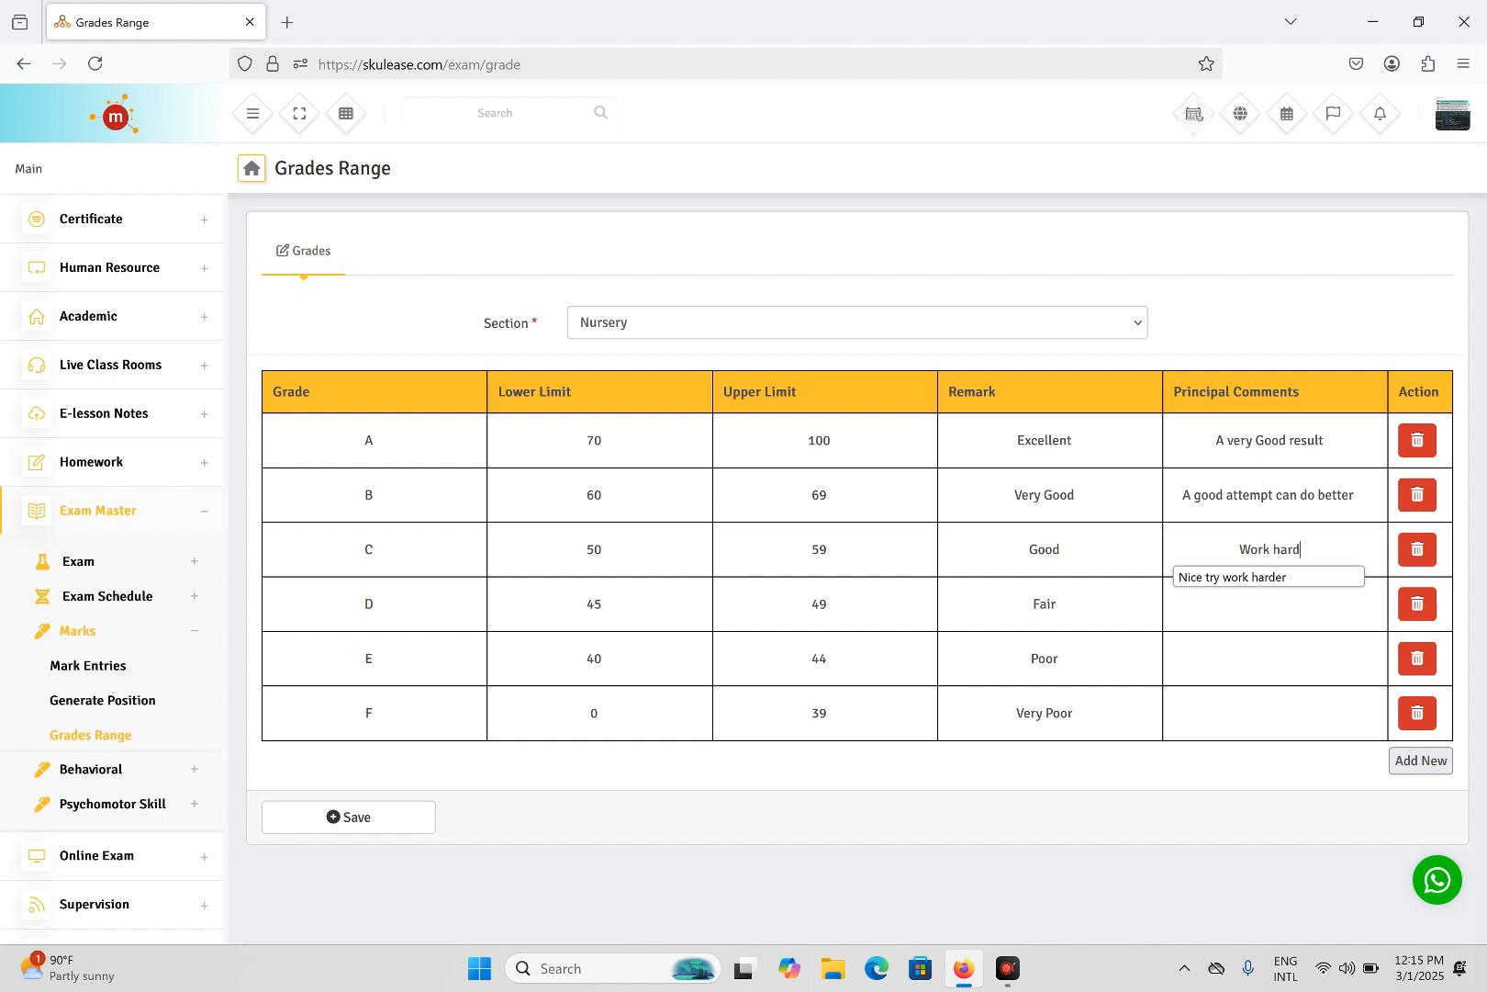
type("er next term")
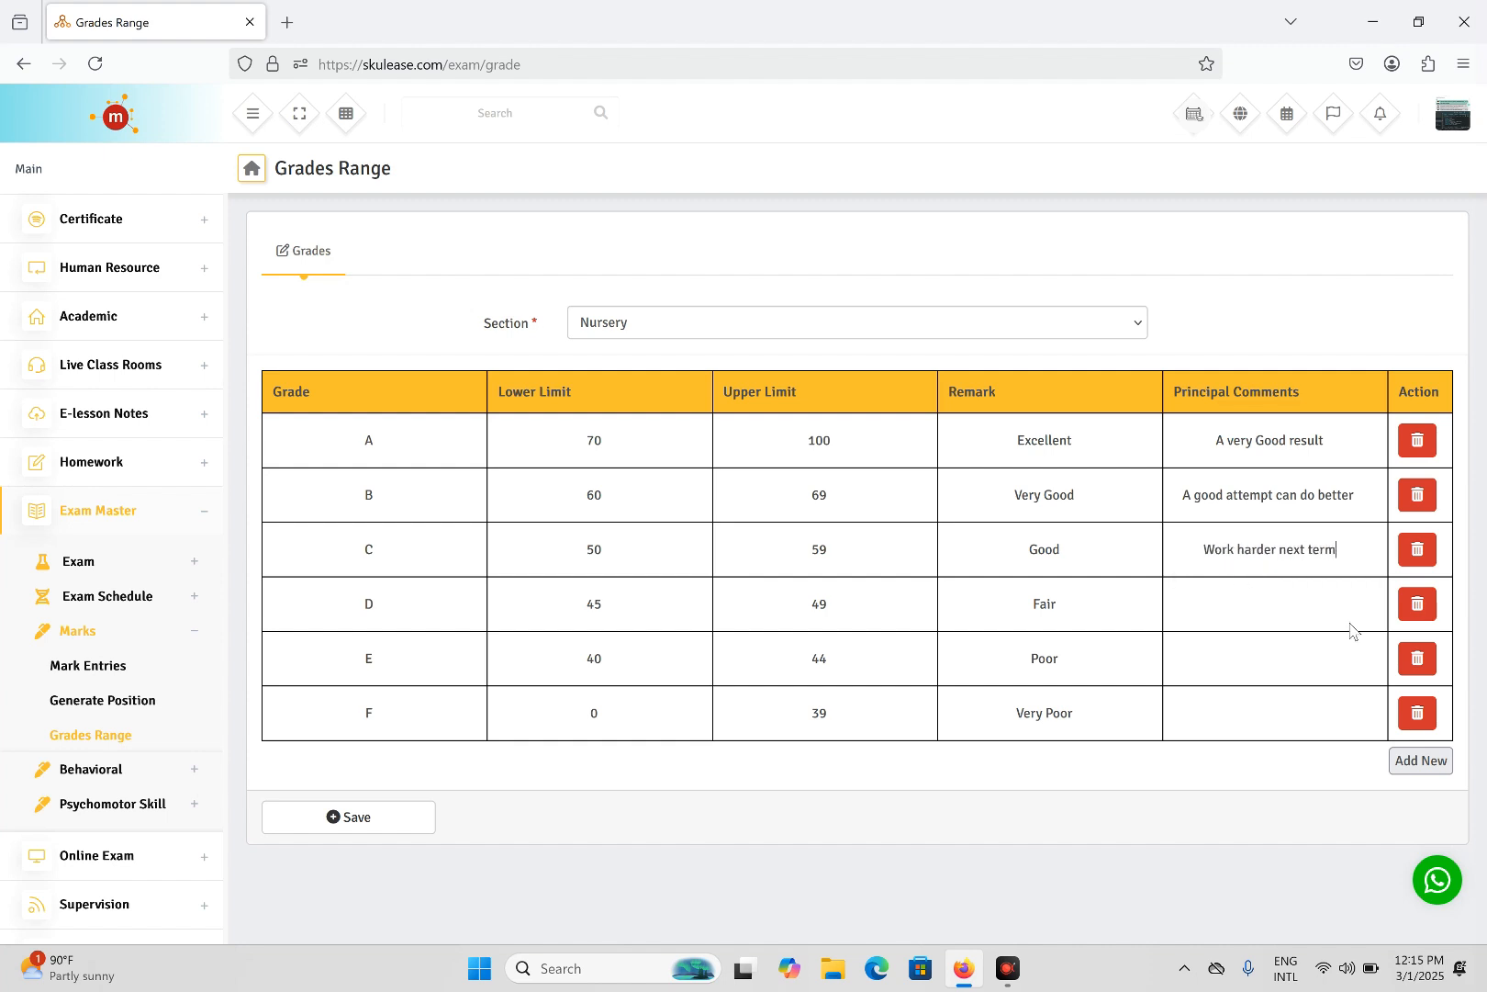
- Give grade D a 'You can do better, room for improvement' comment and F 'A week result, more effort needed'
left_click(1236, 607)
type("You can")
type(" do betterThere is")
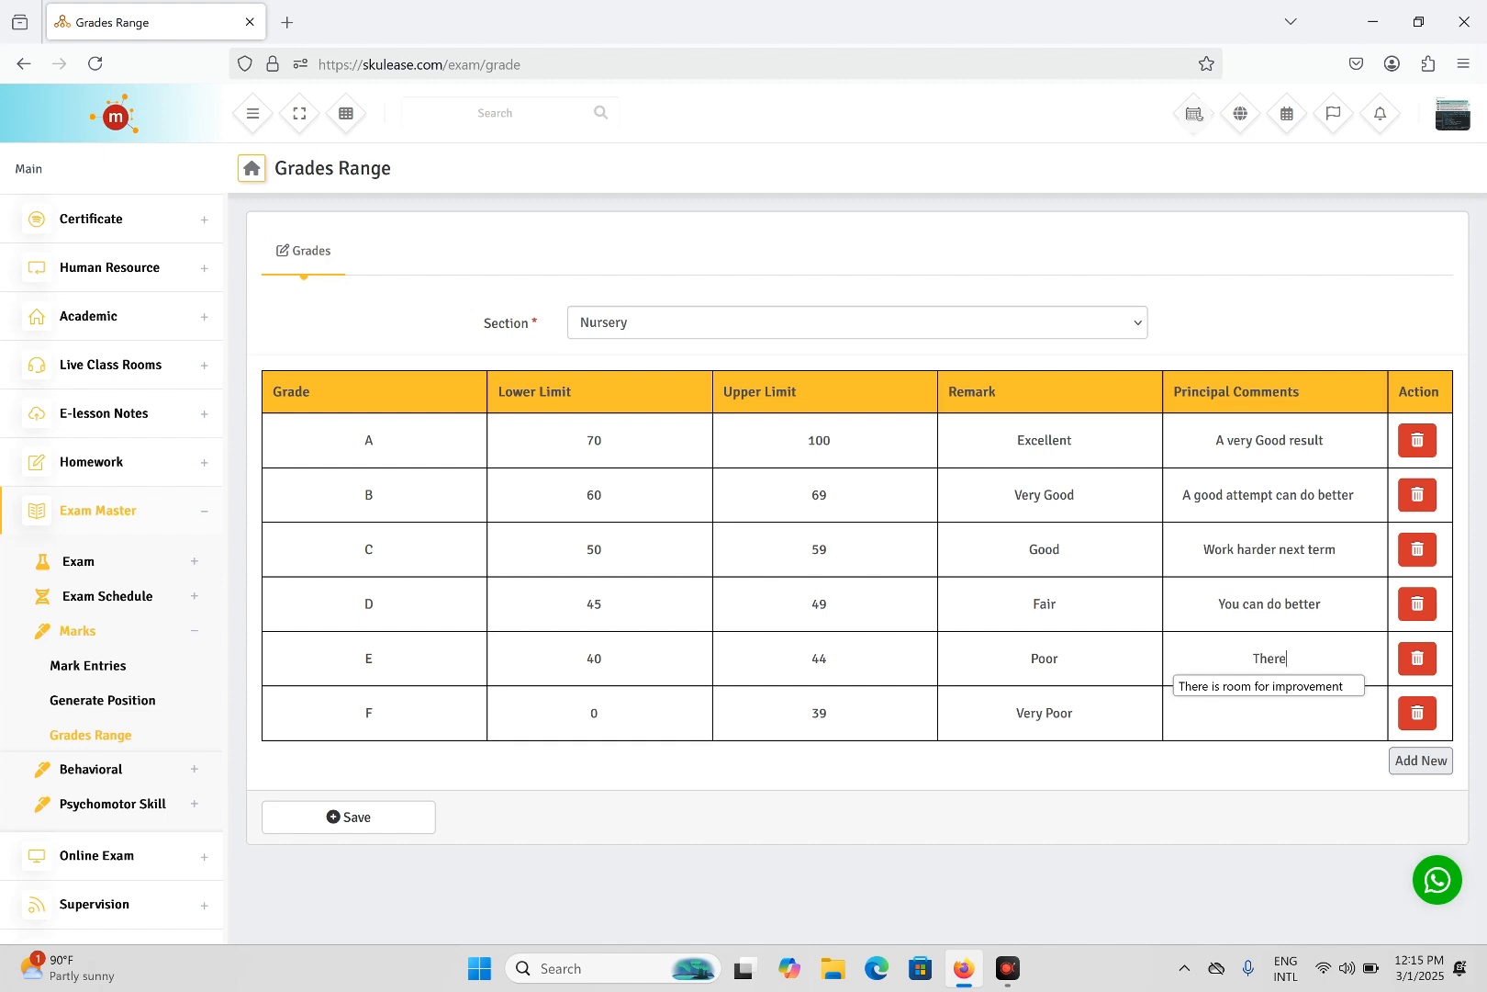
type("m for imporvement")
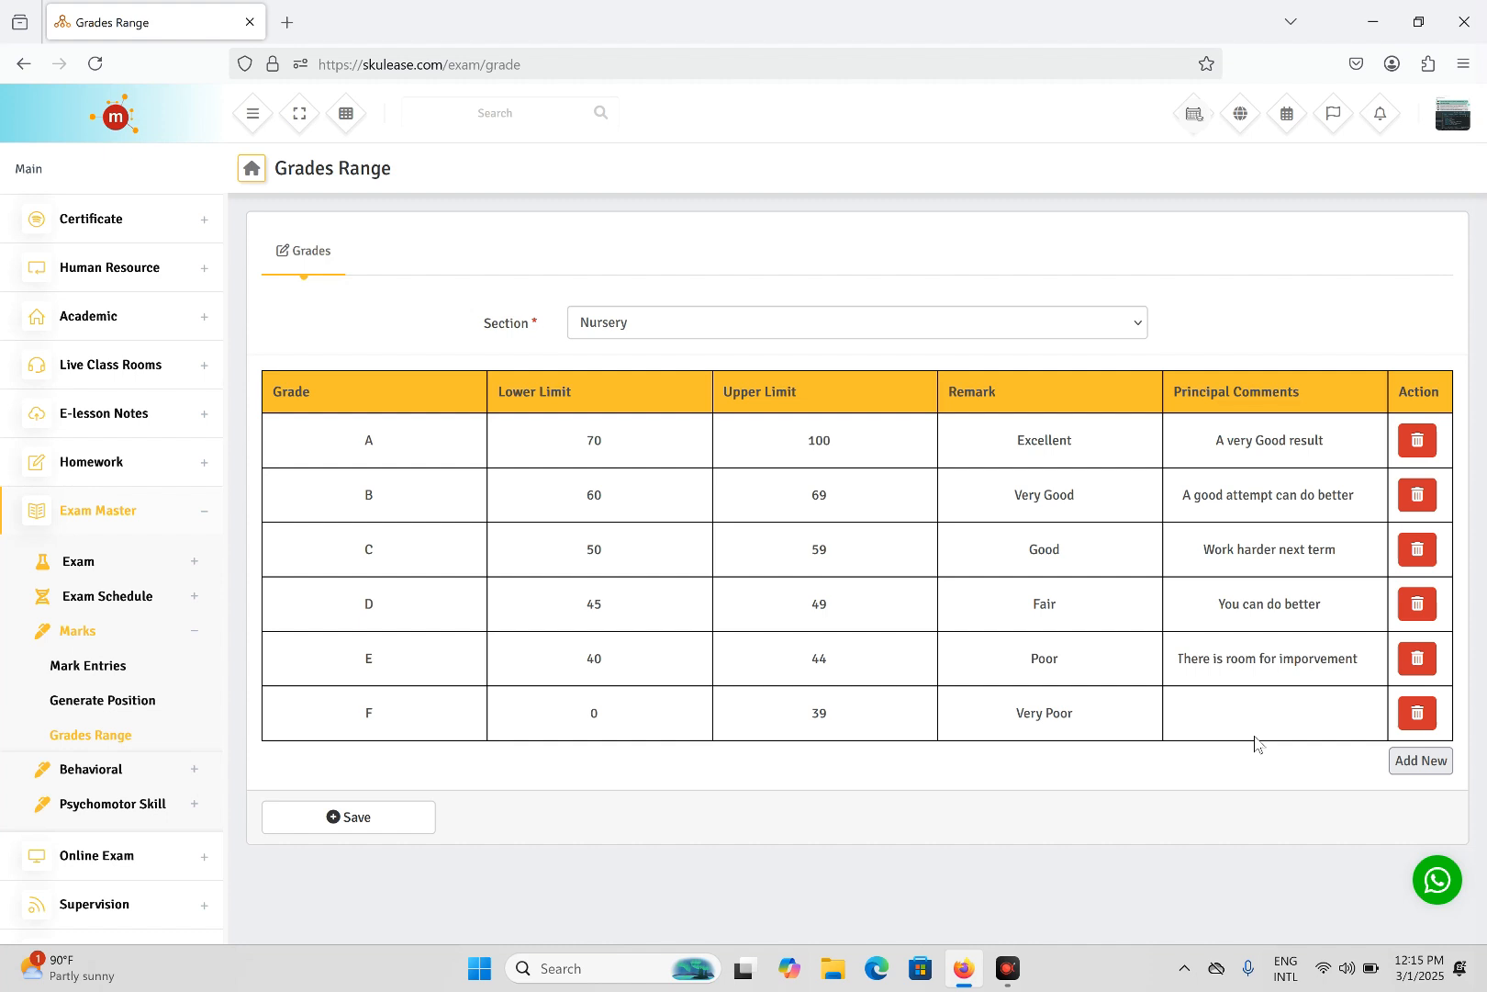
left_click(1247, 691)
type("A week")
type(" re")
type("sult")
type(",")
type(" more effort")
type(" need")
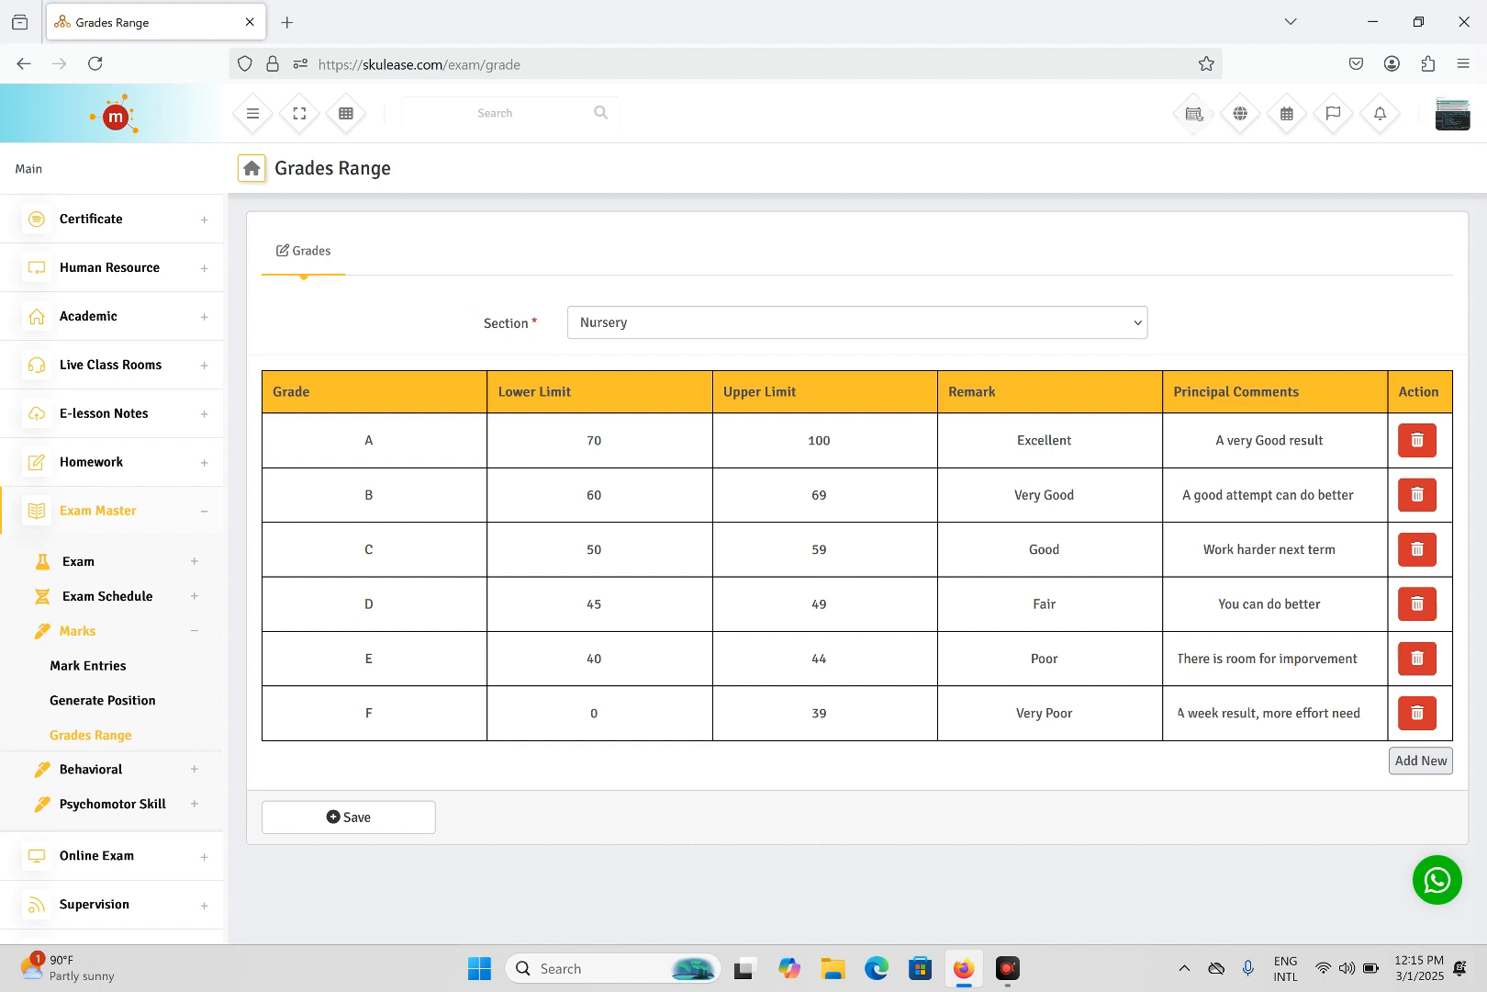
type("ed")
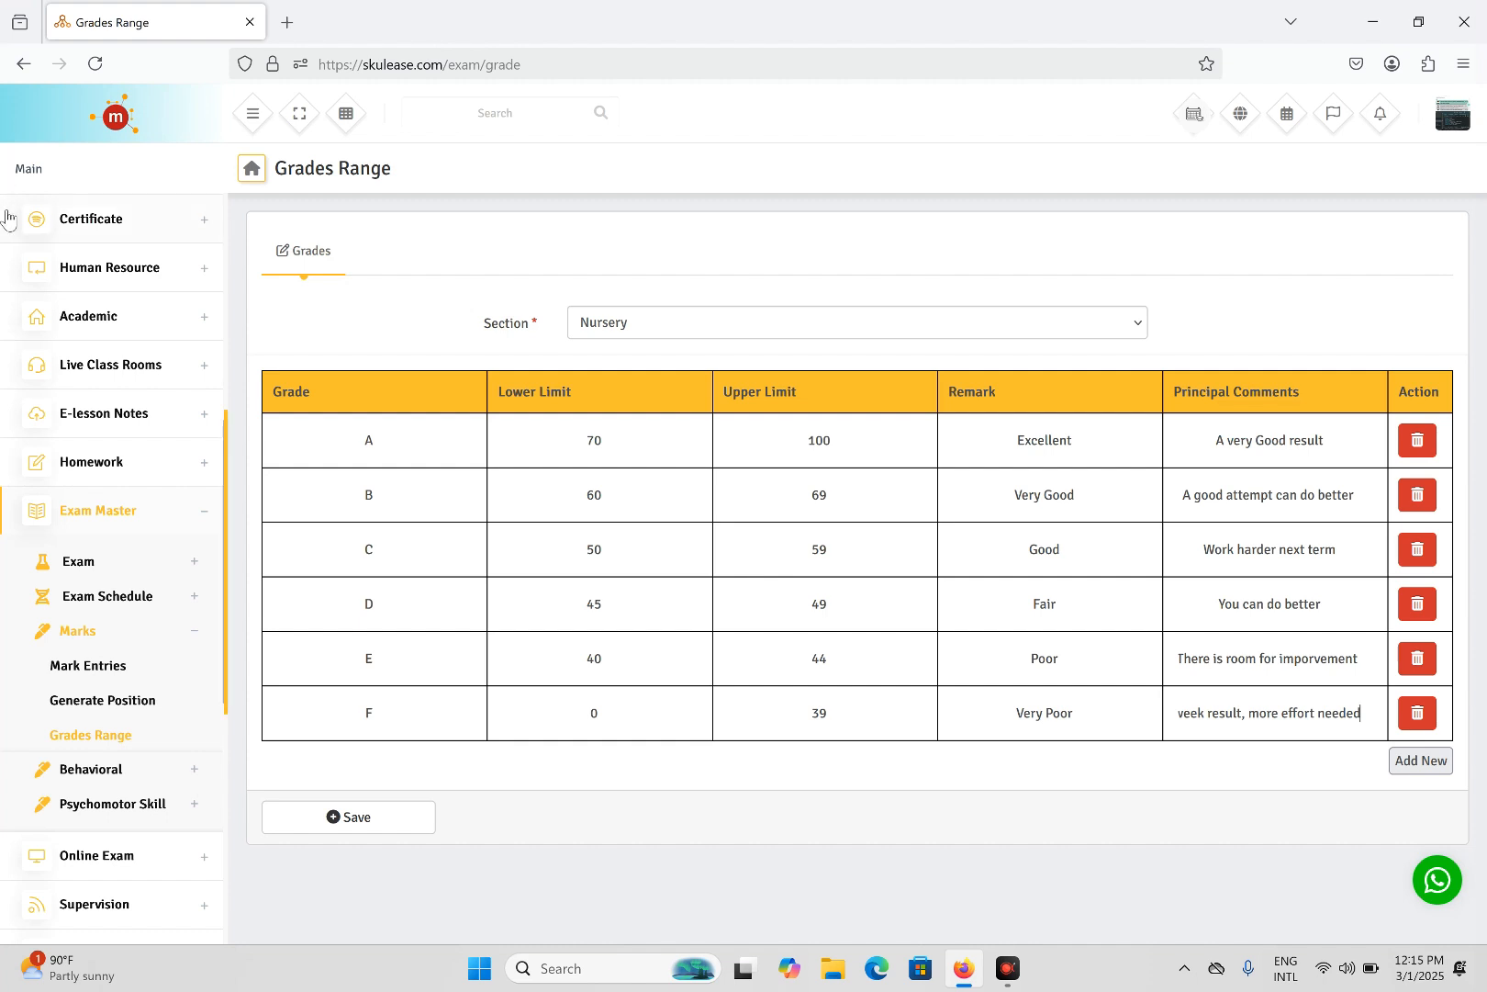
- Save the Nursery grade ranges and reload Nursery to verify them
left_click(604, 659)
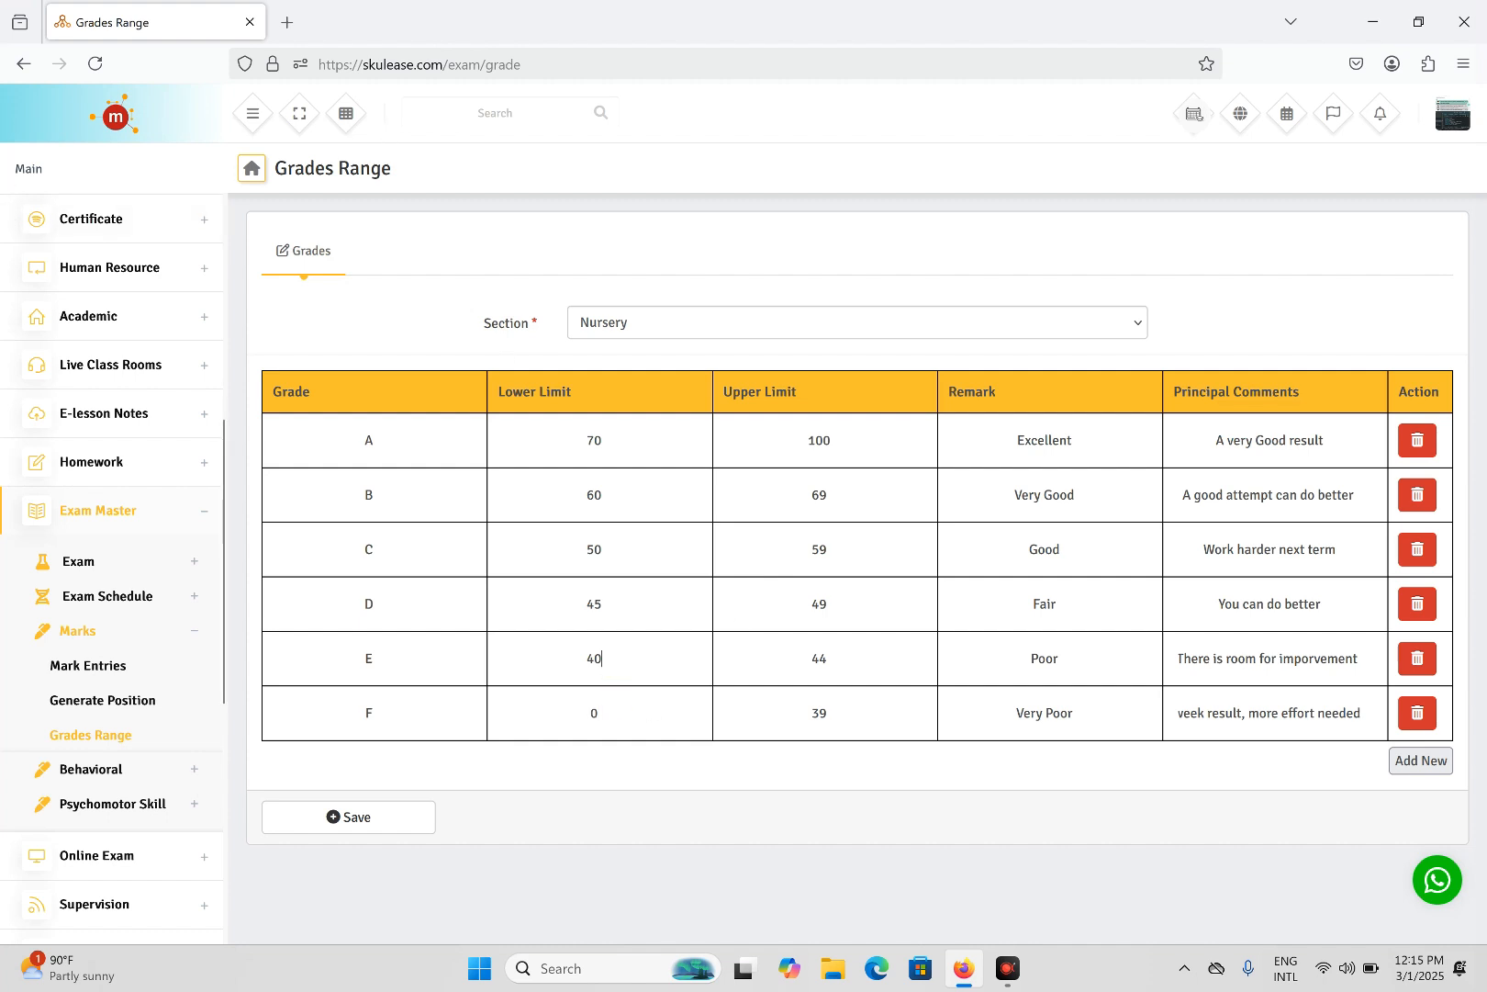
left_click(620, 625)
left_click(359, 824)
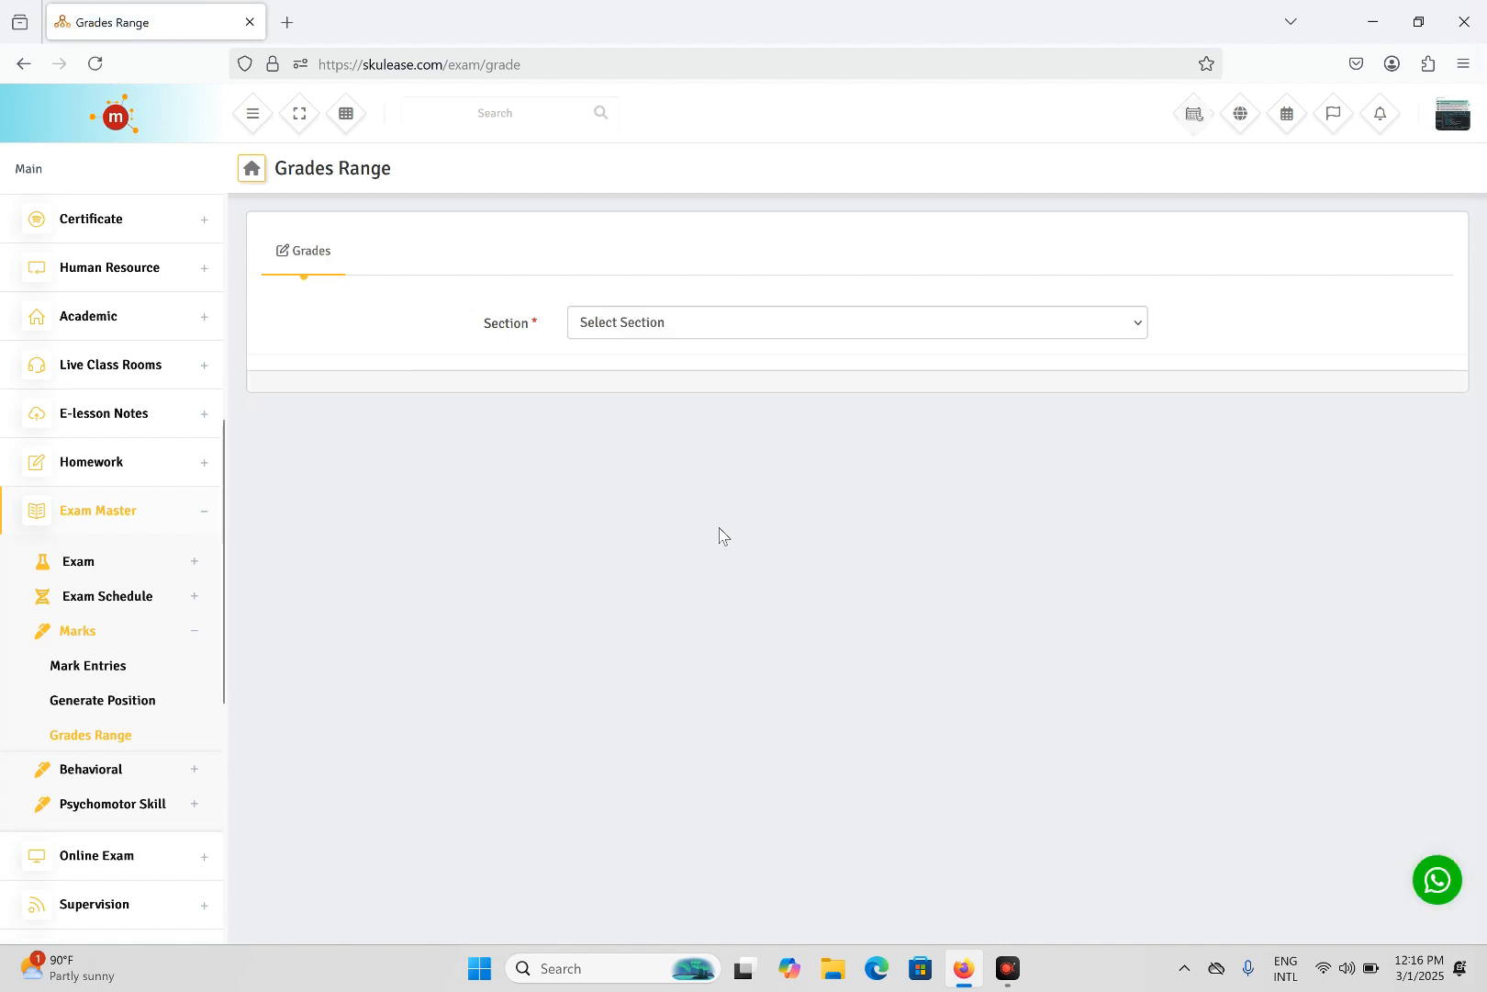
left_click(740, 327)
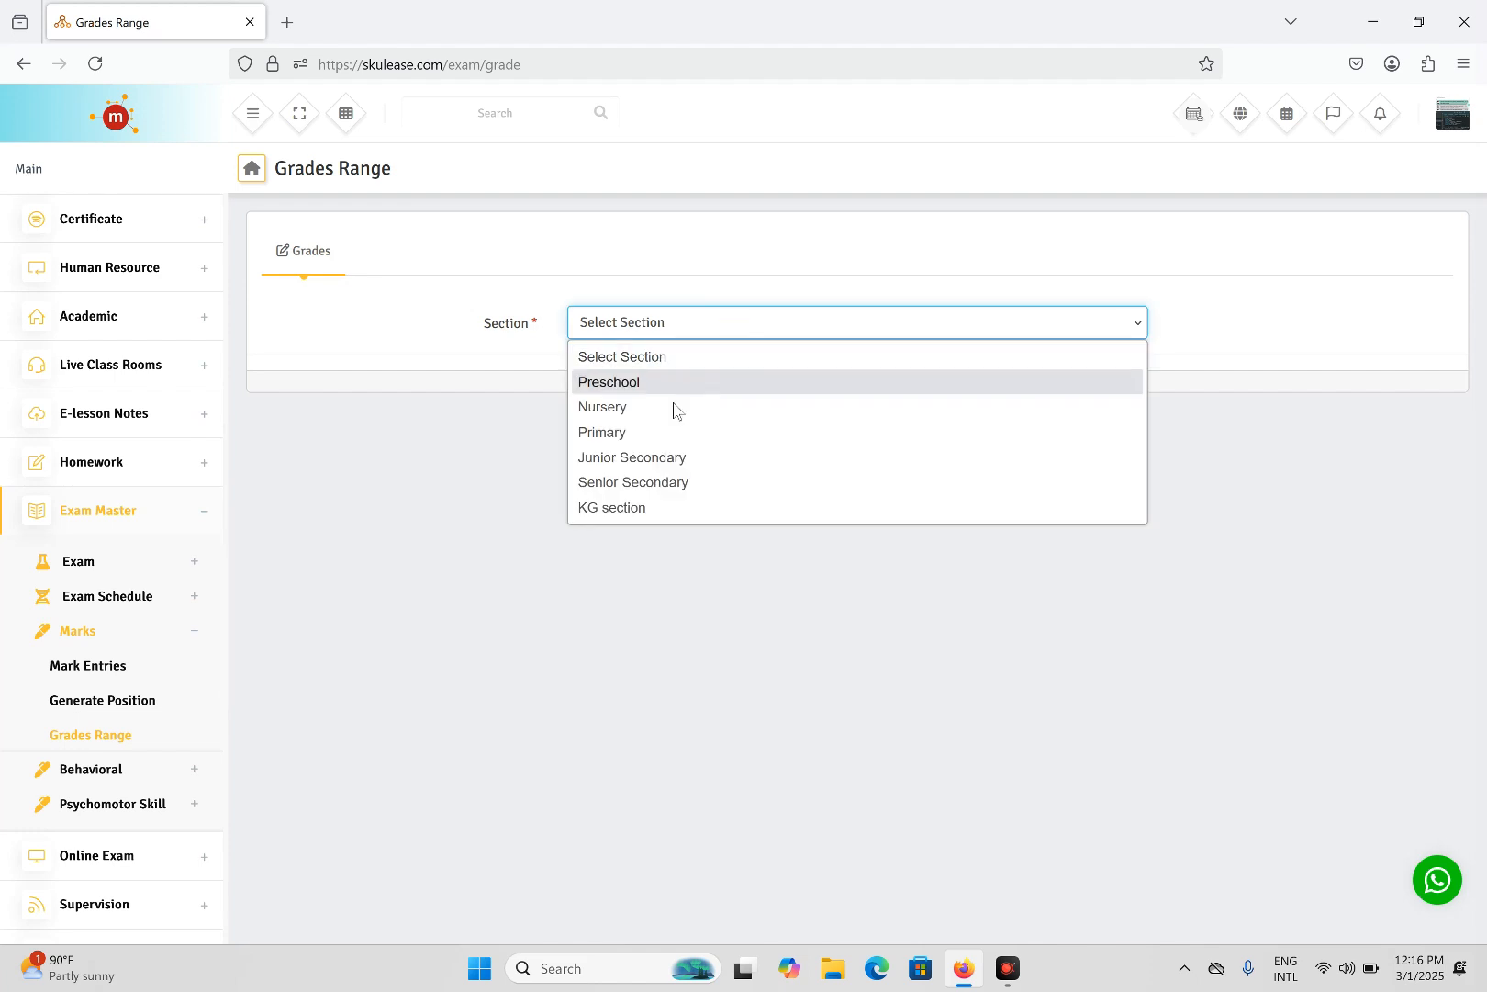
left_click(645, 410)
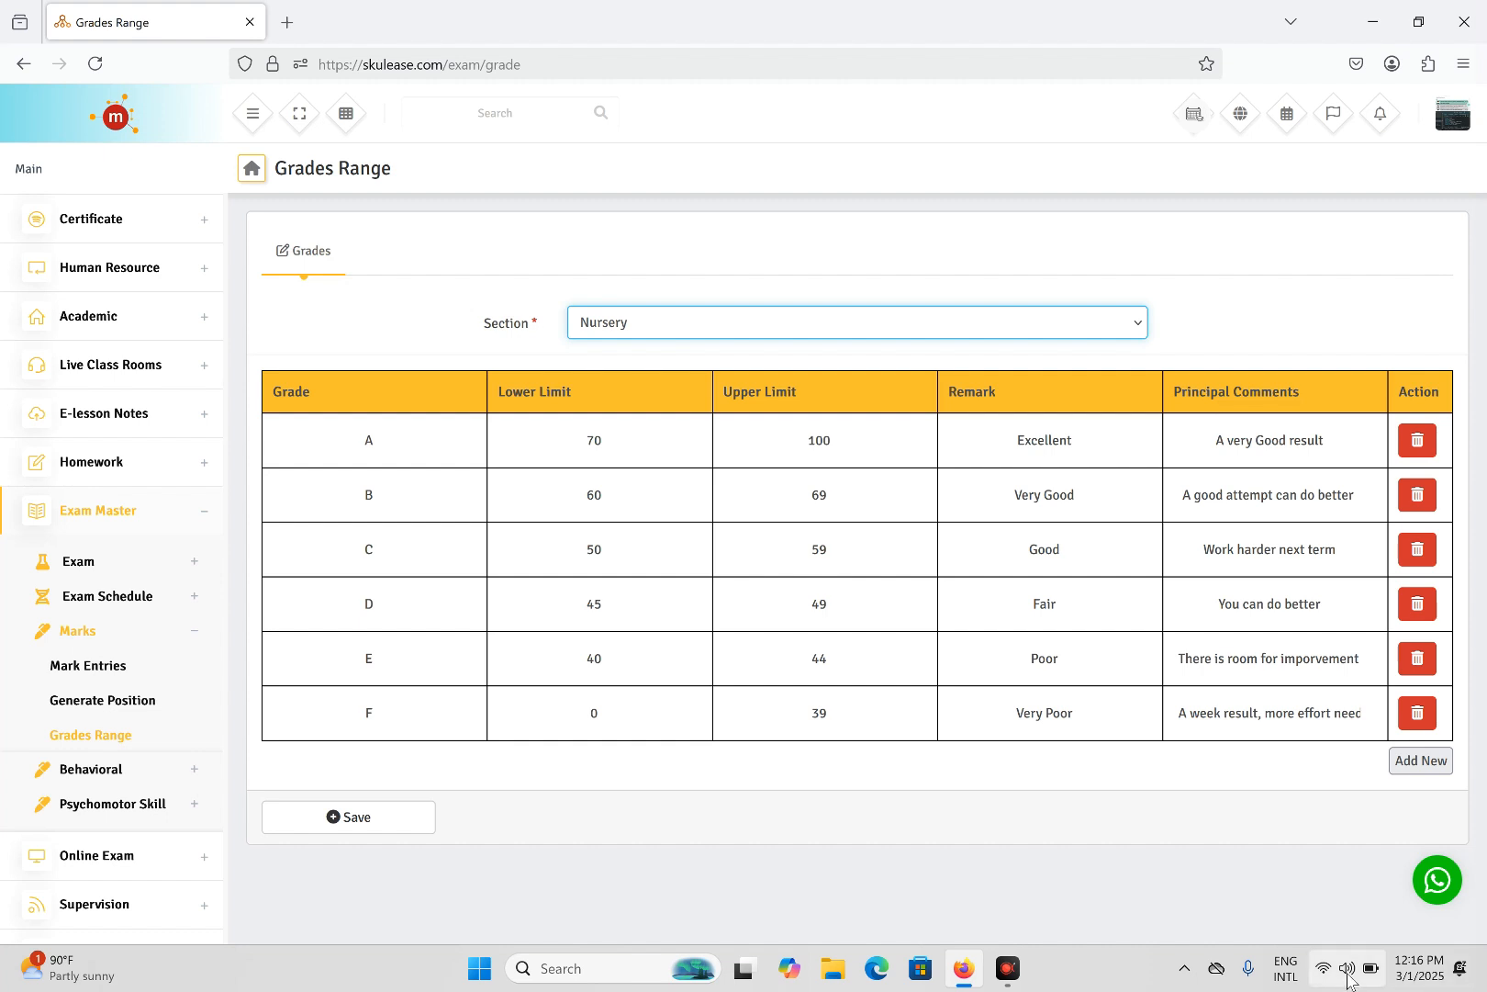
- Select KG section, save, and reselect it to load its A+ to F grade table
left_click(790, 321)
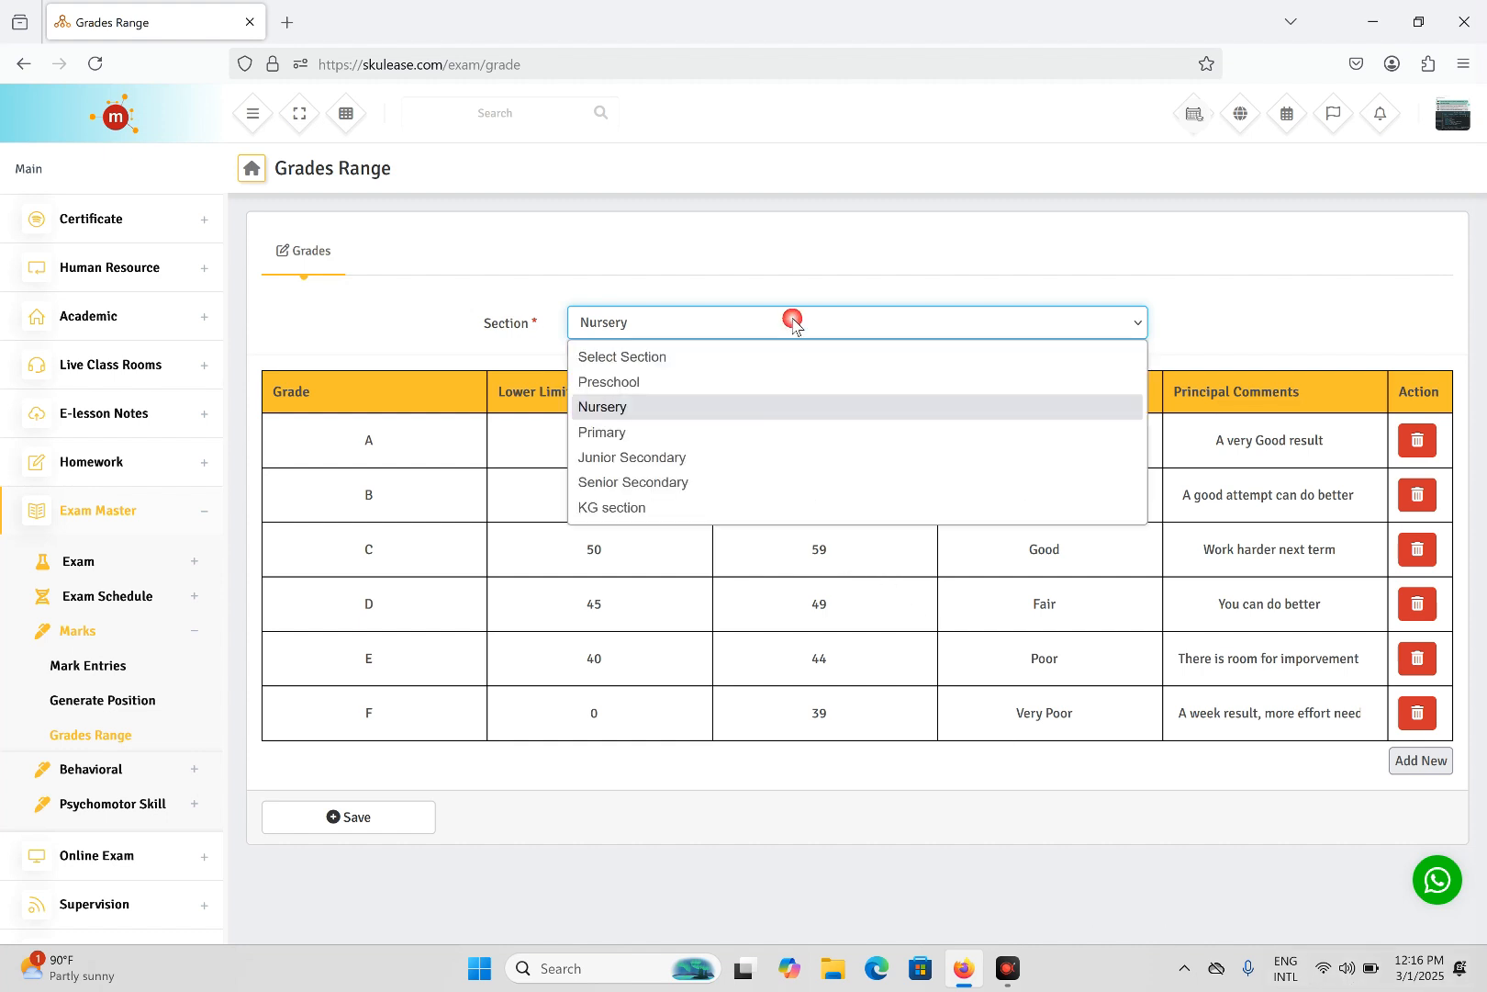
left_click(618, 510)
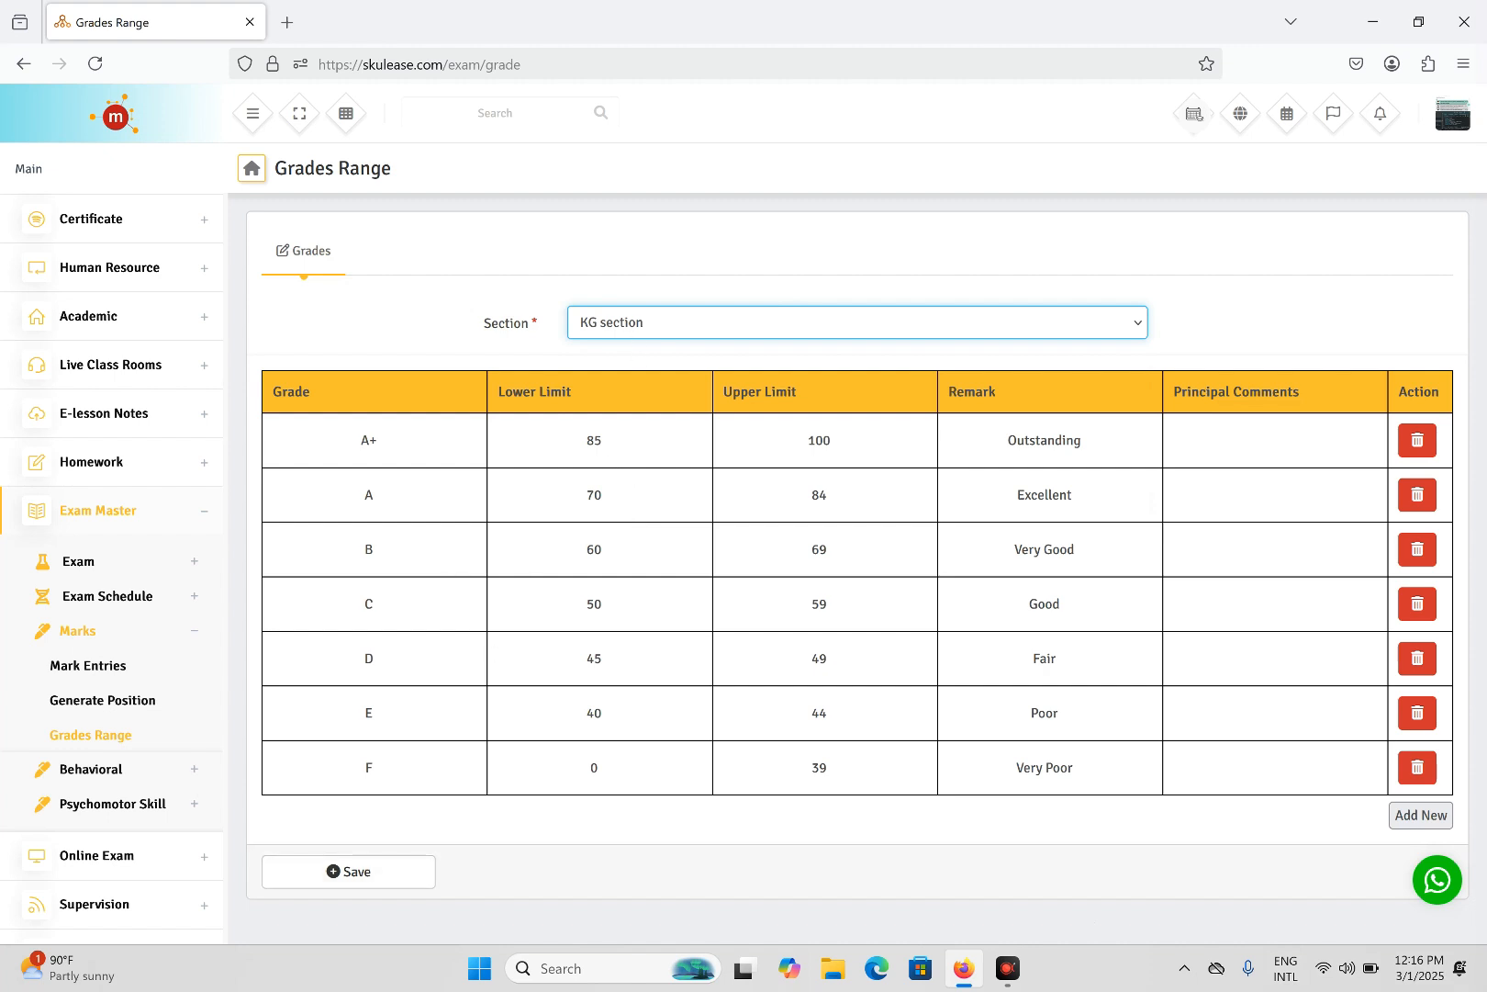
left_click(365, 876)
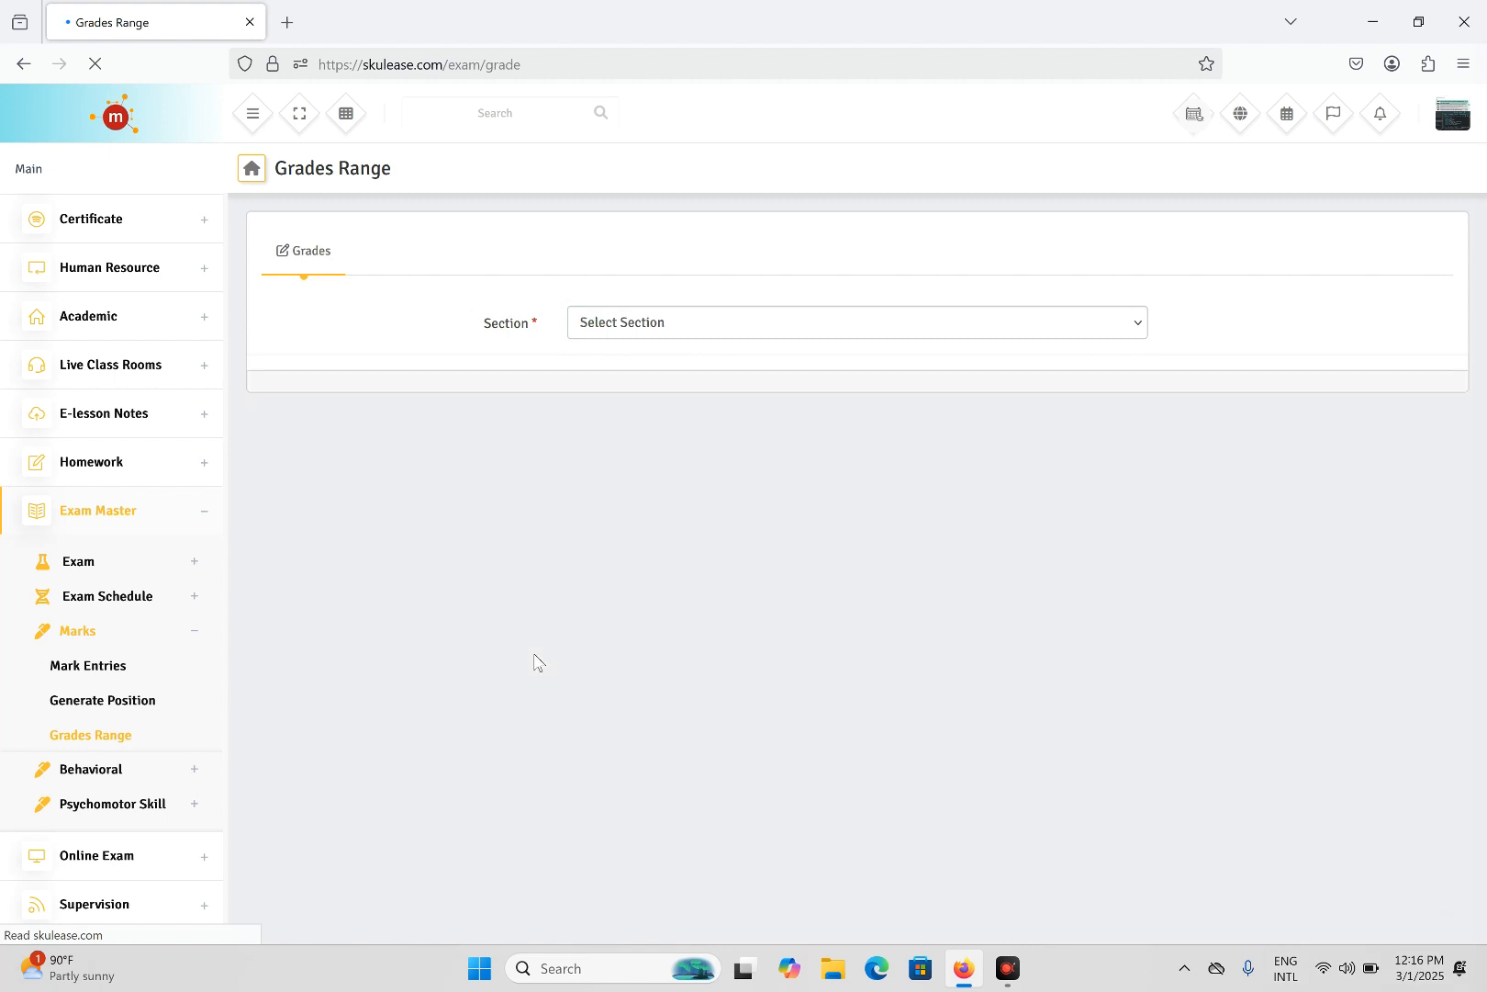
left_click(808, 331)
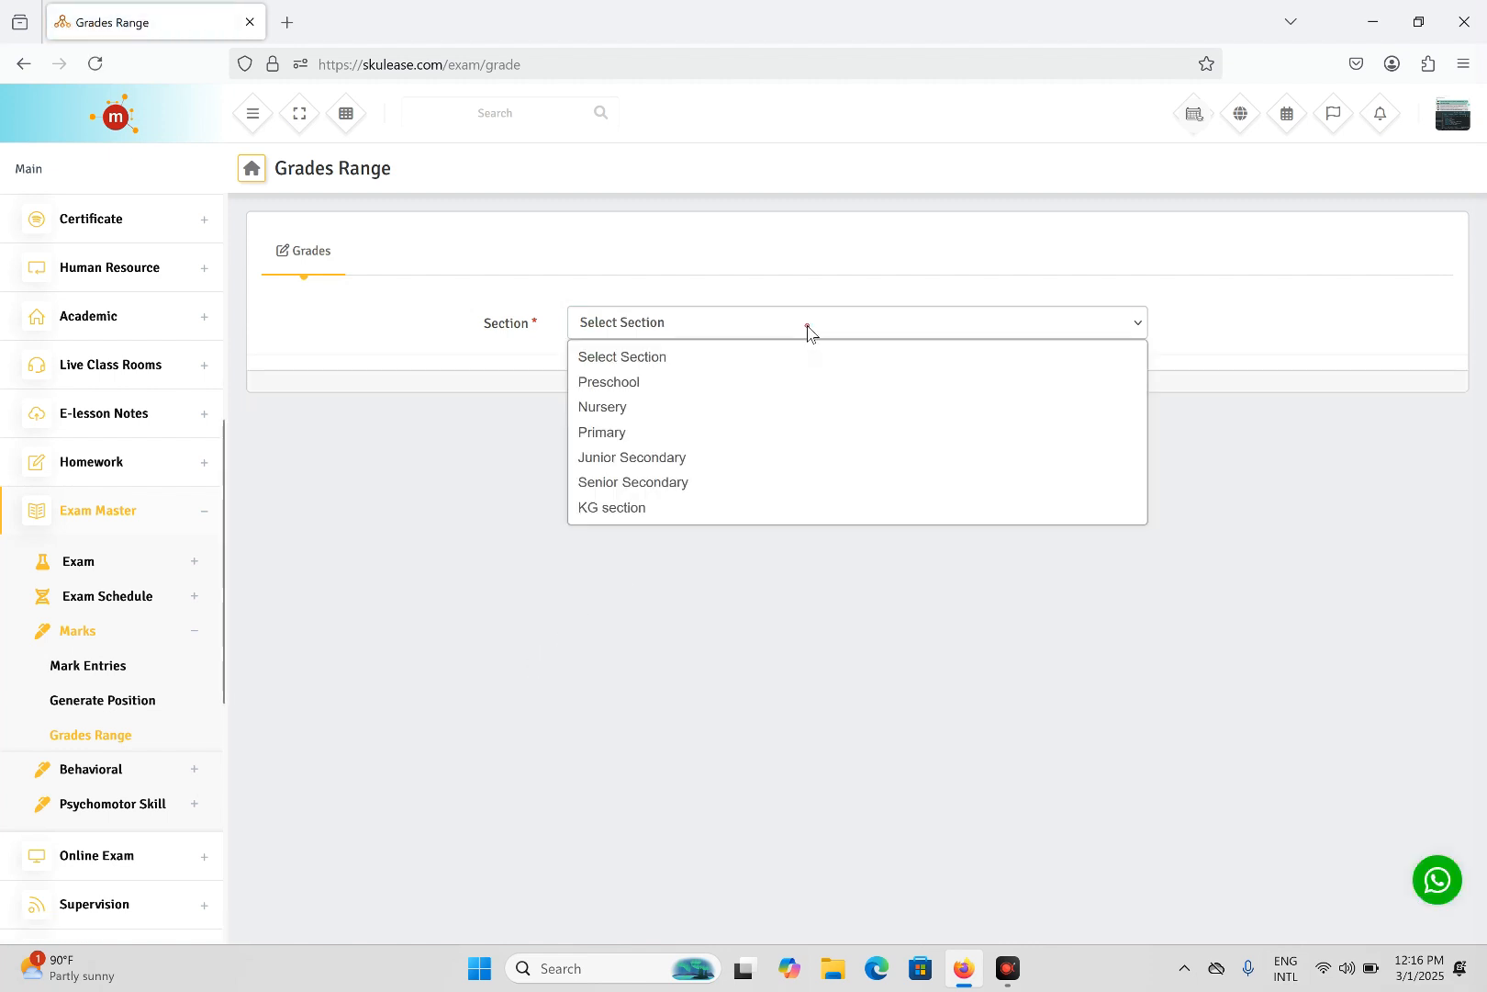
left_click(638, 511)
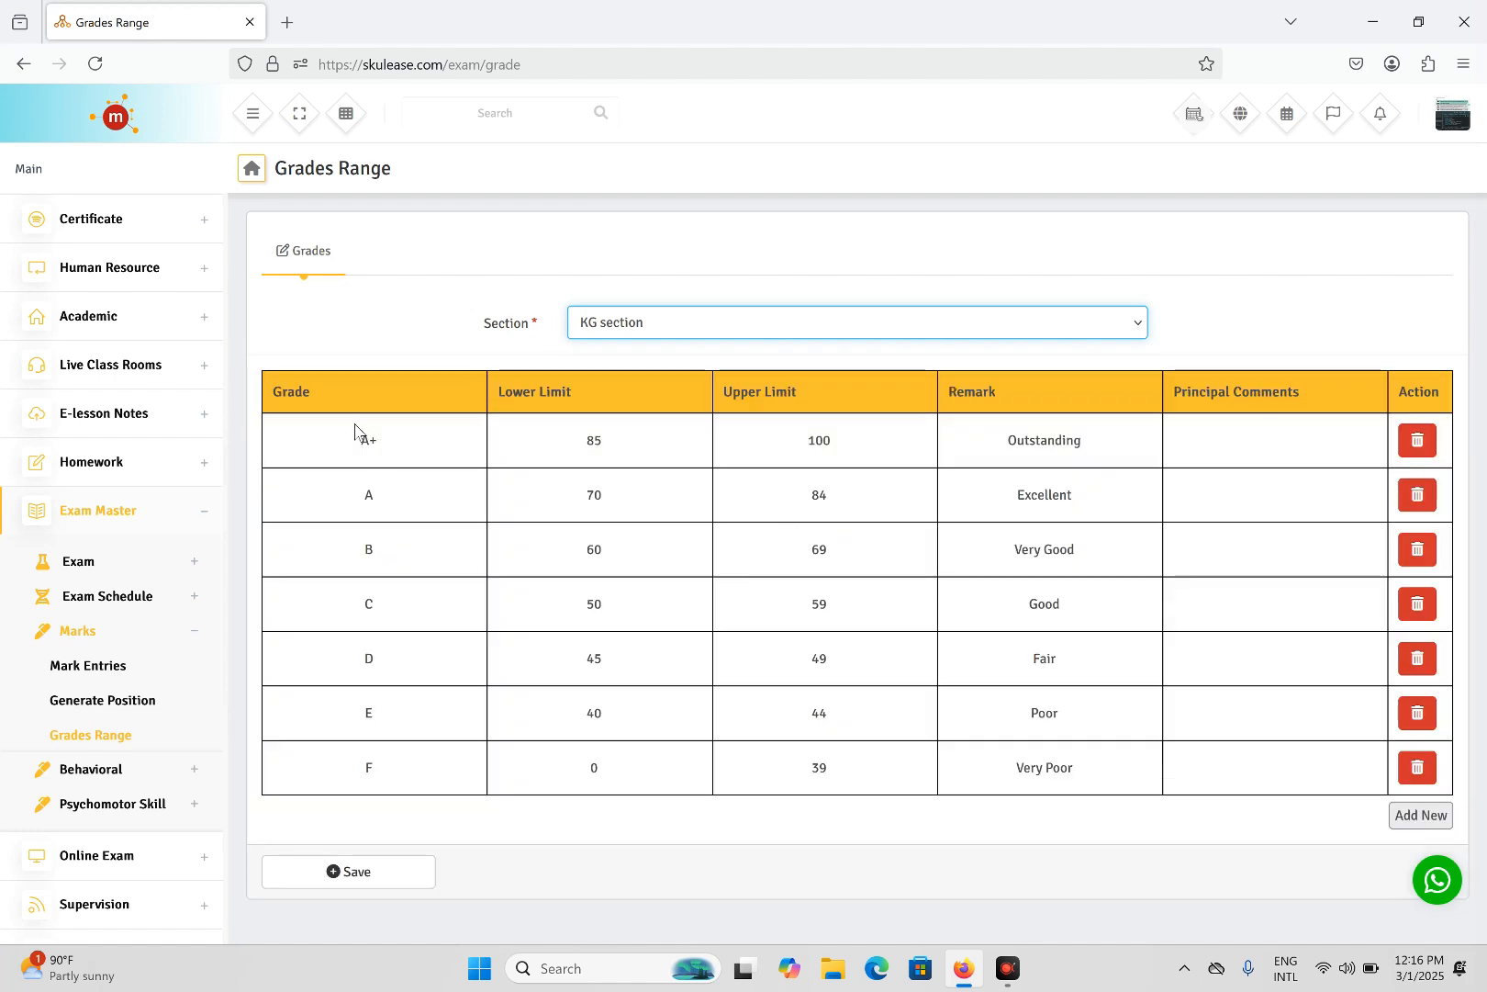
- Change grade A+ to A1 with lower limit 75 and remark Excellent
left_click(443, 442)
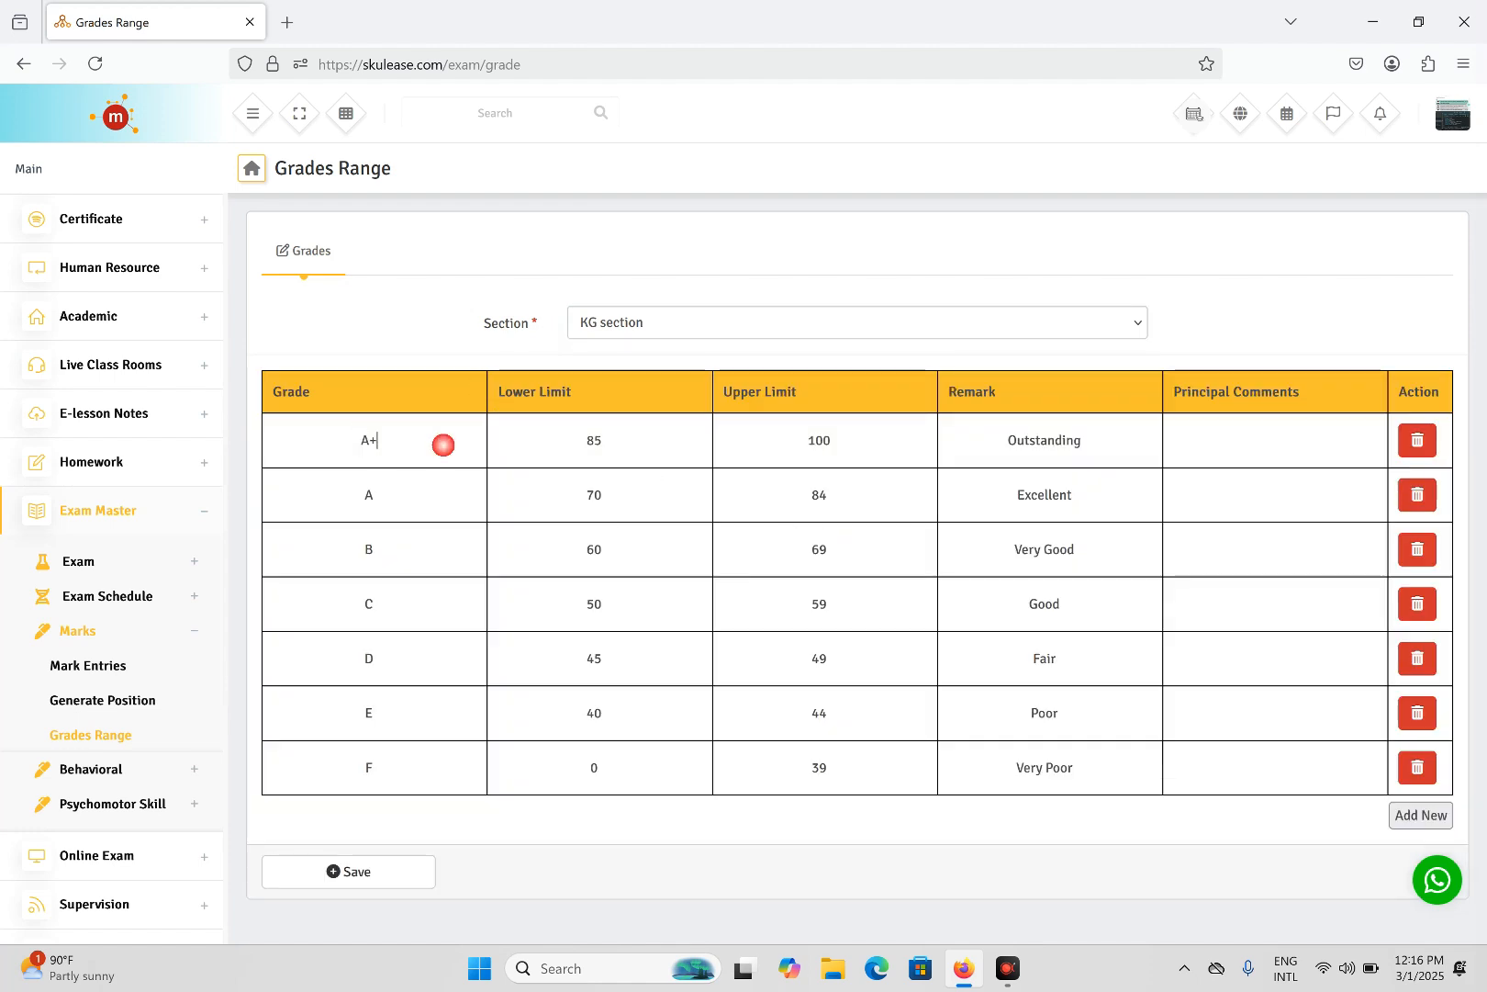
key("BackSpace")
type("1")
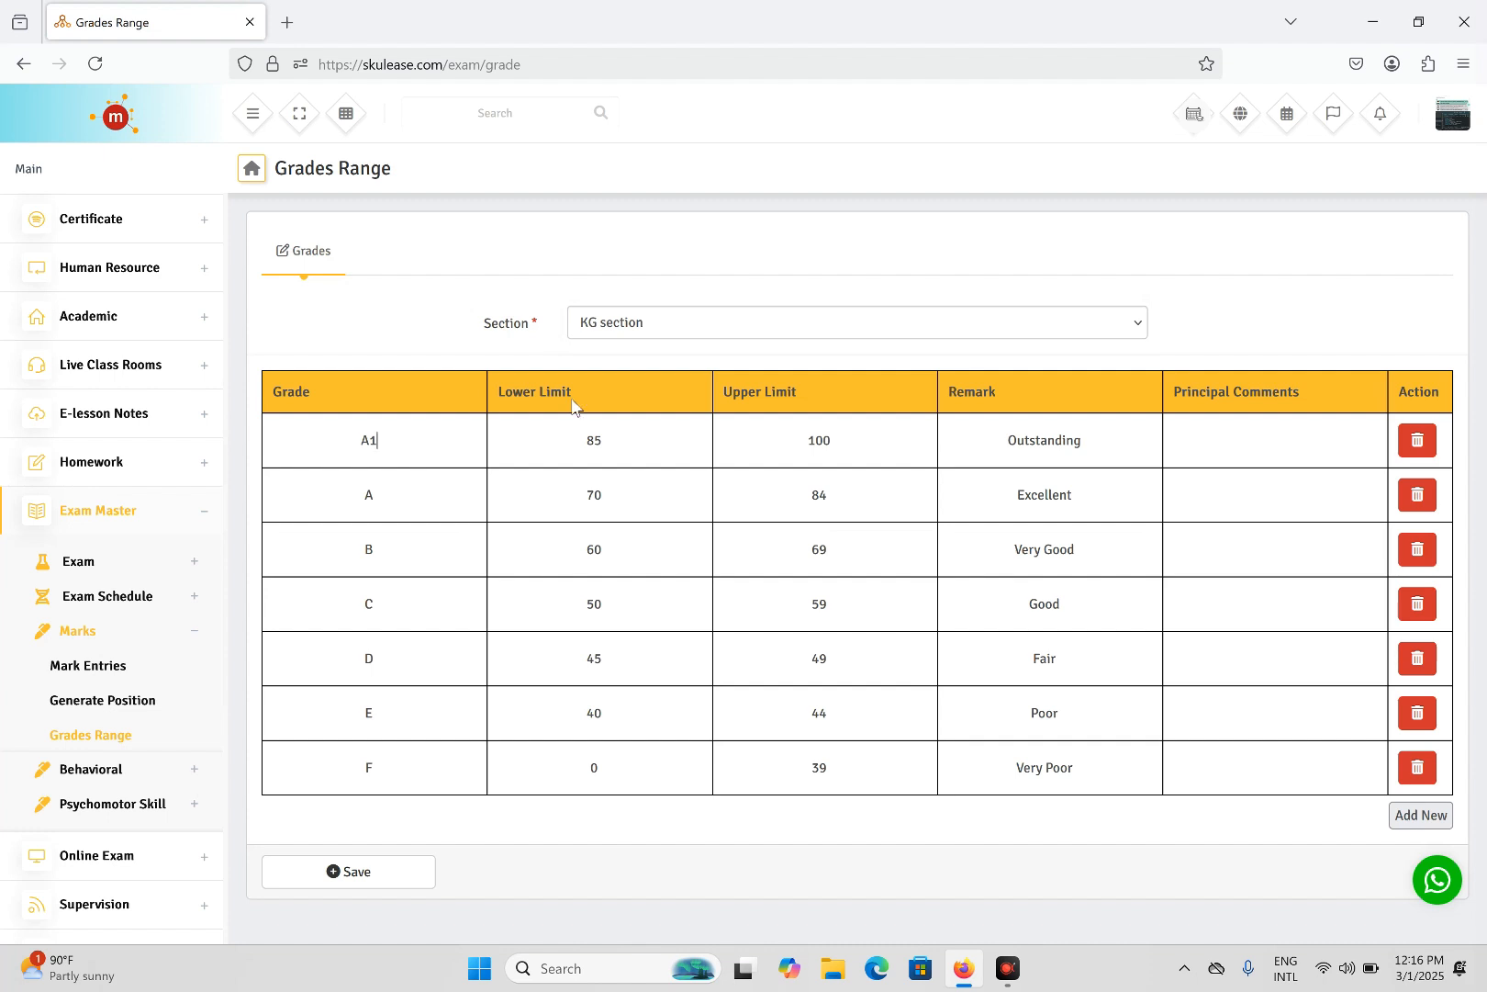
left_click(647, 435)
key("BackSpace")
key("BackSpace")
type("75")
double_click(1051, 438)
type("Excellent")
- Turn grade A into B2 covering 70–74 with a Very Good remark
key("BackSpace")
type("B2")
left_click(622, 497)
key("BackSpace")
type("0")
left_click(852, 503)
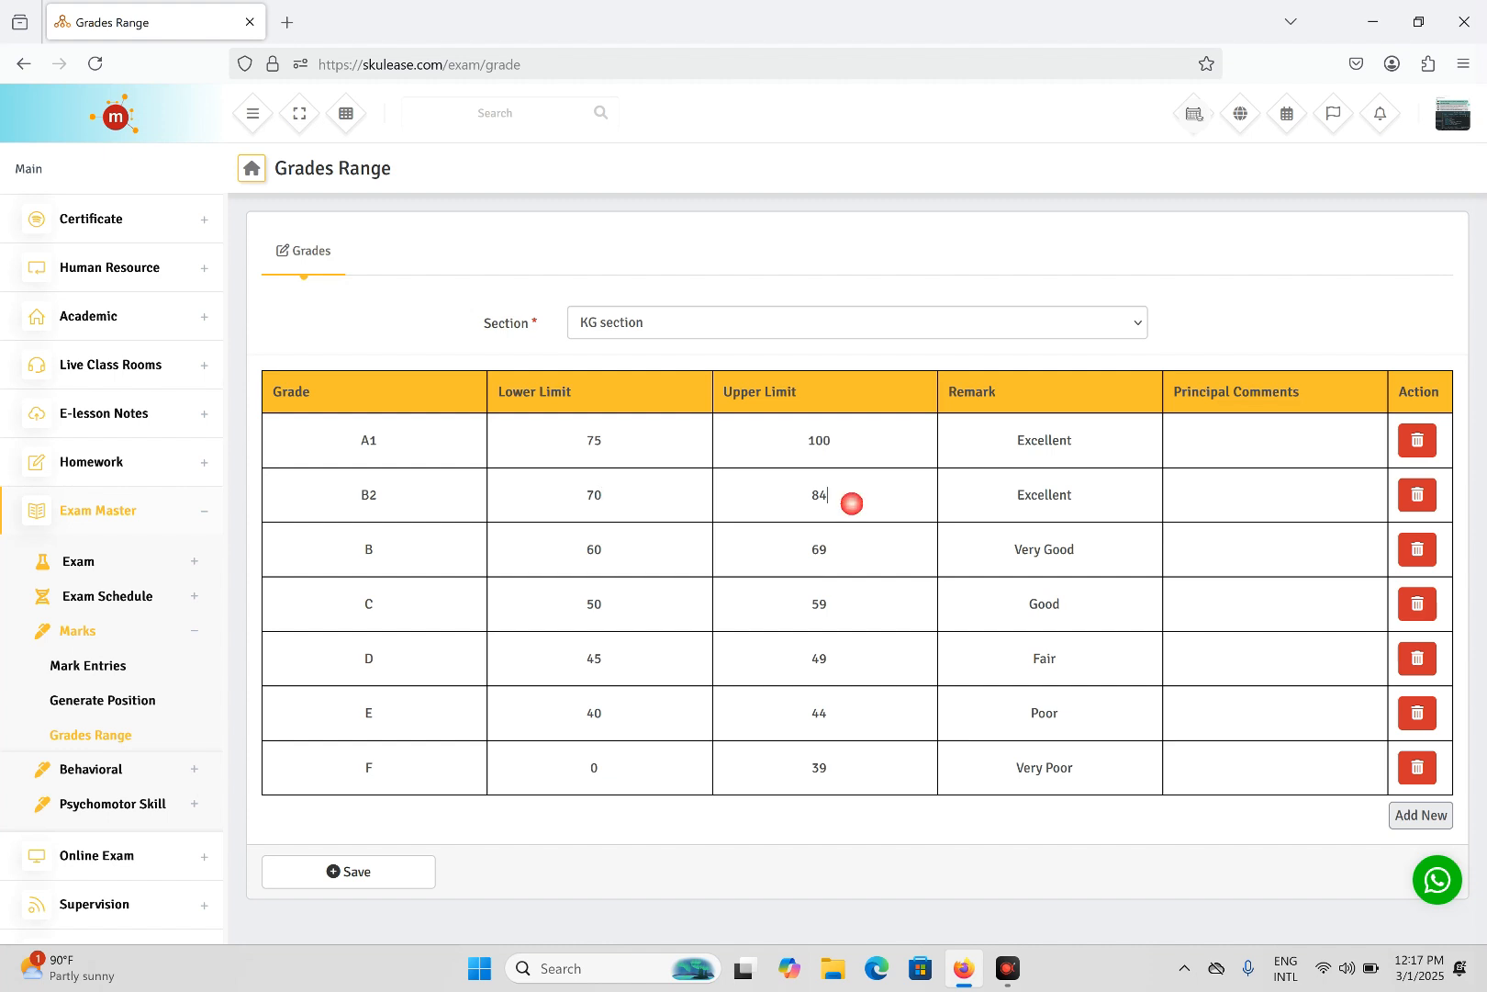
key("BackSpace")
key("BackSpace")
type("74")
double_click(1044, 495)
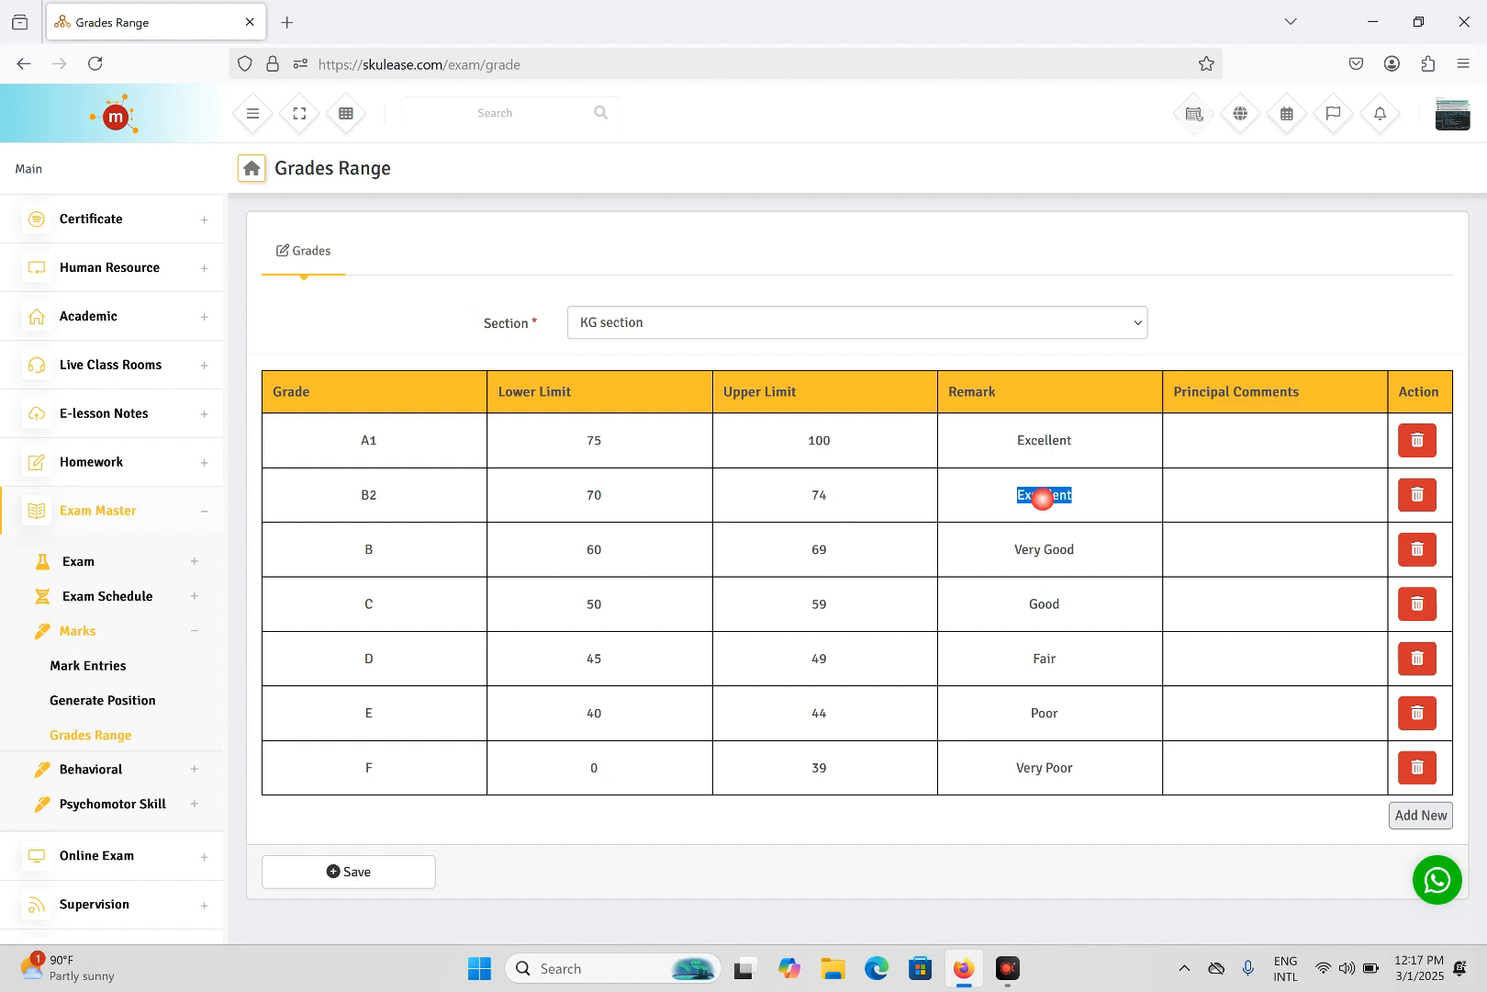
type("Very Goof")
- Rename grade B to B3 with lower limit 65 and remark Good
left_click(392, 551)
key("BackSpace")
type("B3")
key("Tab")
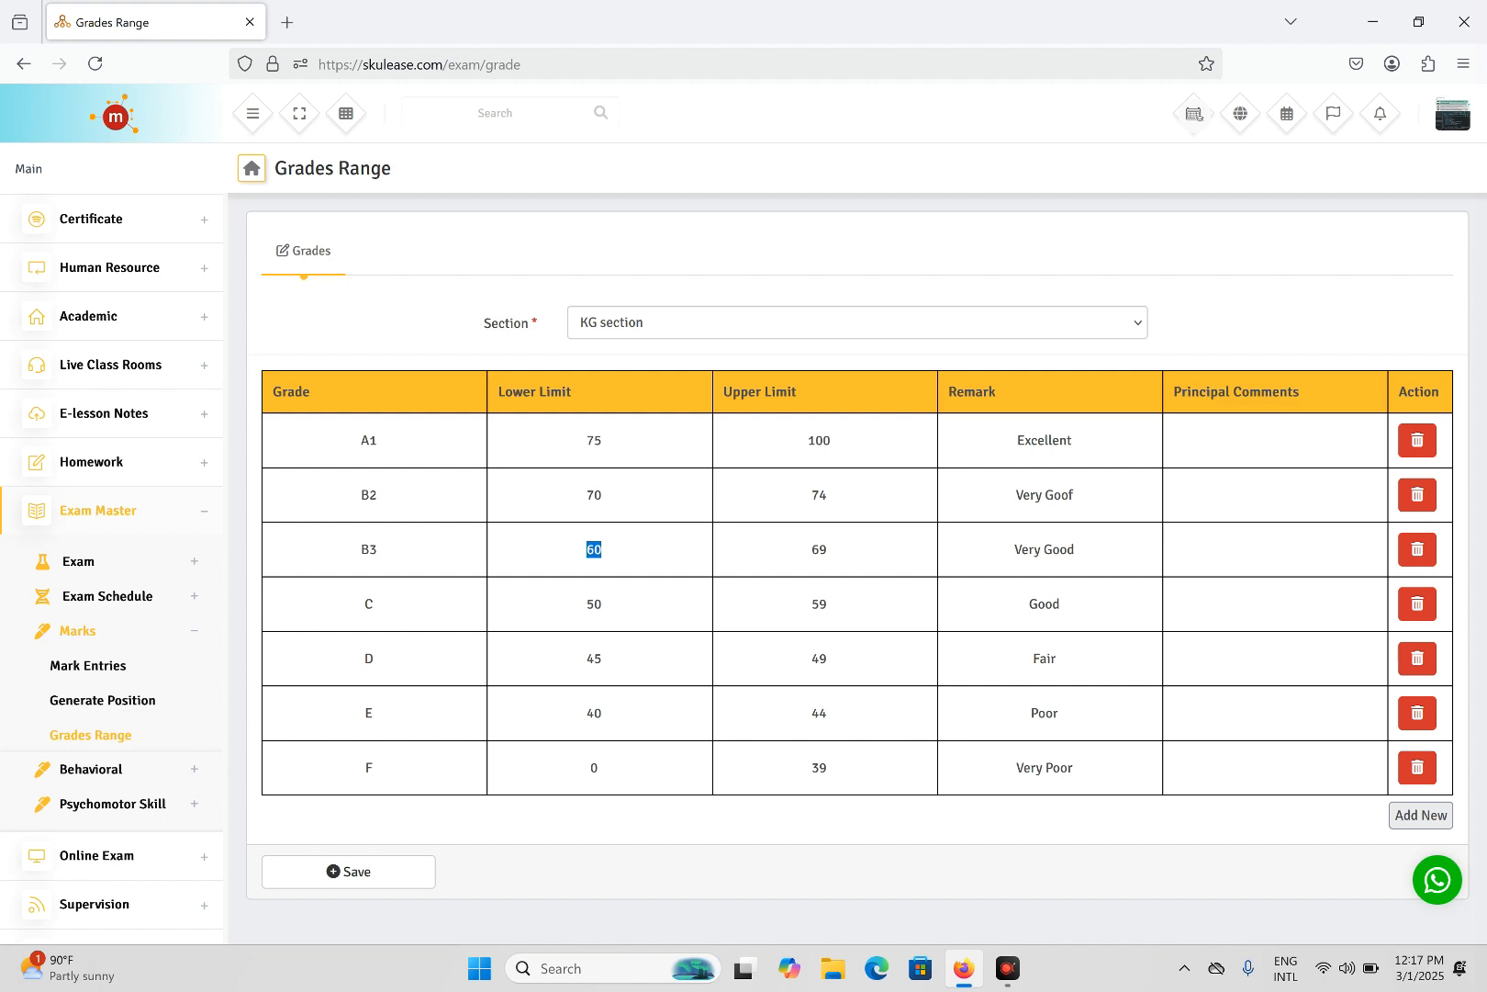
type("65")
key("Tab")
double_click(1027, 549)
key("BackSpace")
- Rename grade C to C4 and edit its lower limit
left_click(394, 596)
type("4")
left_click(601, 595)
key("BackSpace")
type("64")
key("Tab")
- Set C4's limits to 60–64 with remark Credit
left_click(621, 607)
key("BackSpace")
type("0")
key("Tab")
type("64")
double_click(1047, 598)
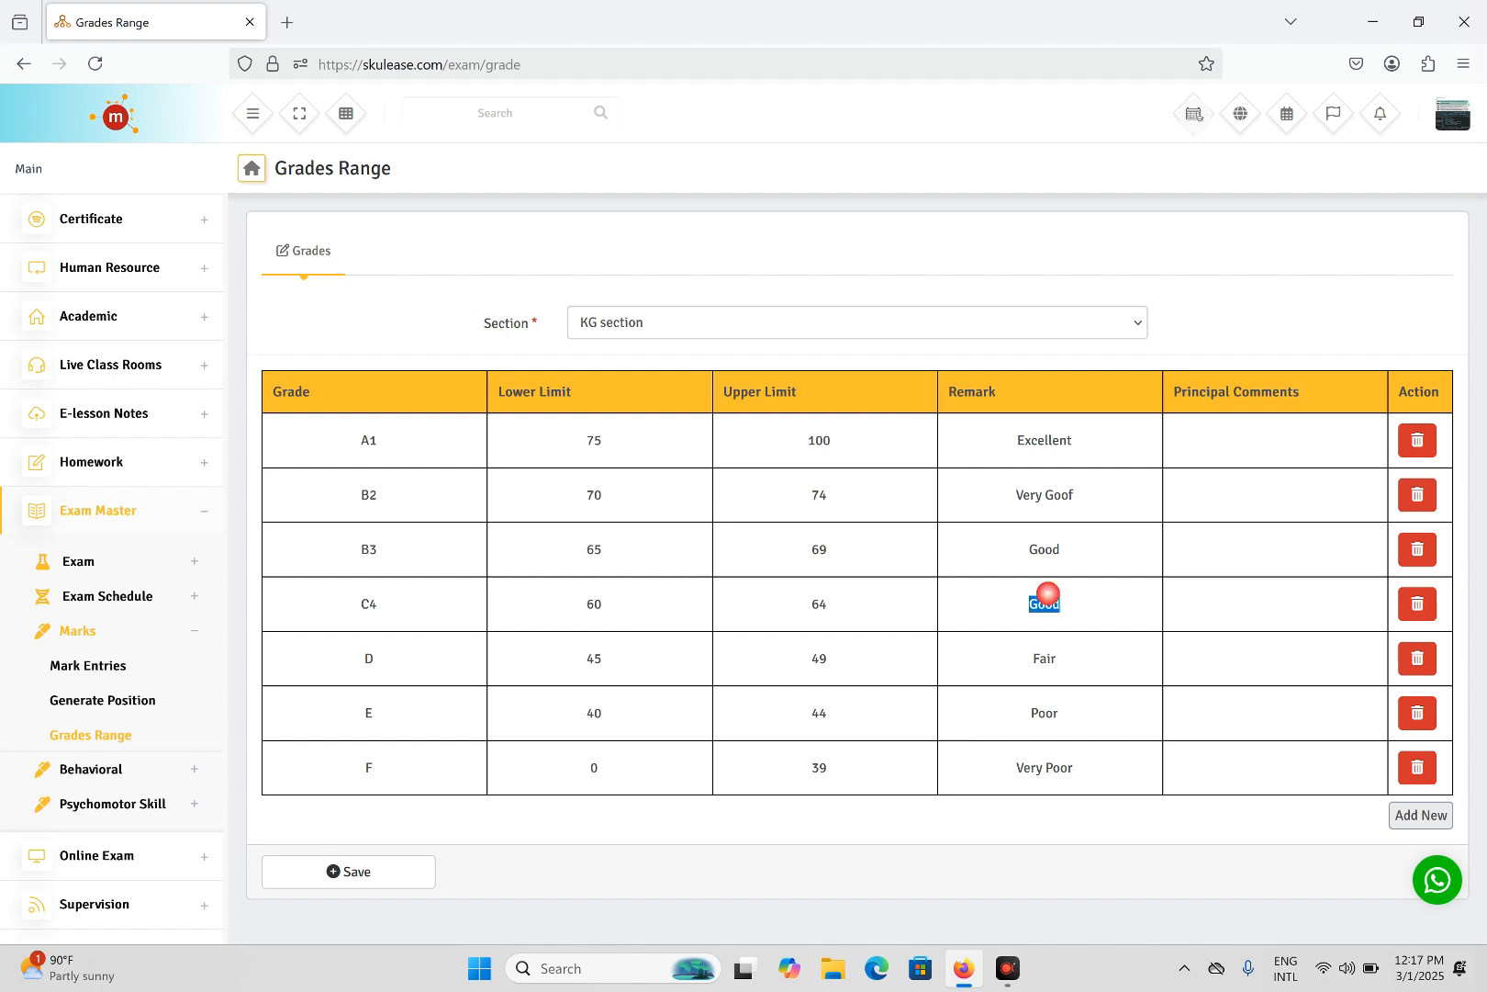
type("Credit")
- Turn grade D into C5 covering 55–59 with remark Credit
left_click(398, 668)
key("BackSpace")
type("C5")
key("Tab")
type("55")
key("Tab")
type("59")
key("Tab")
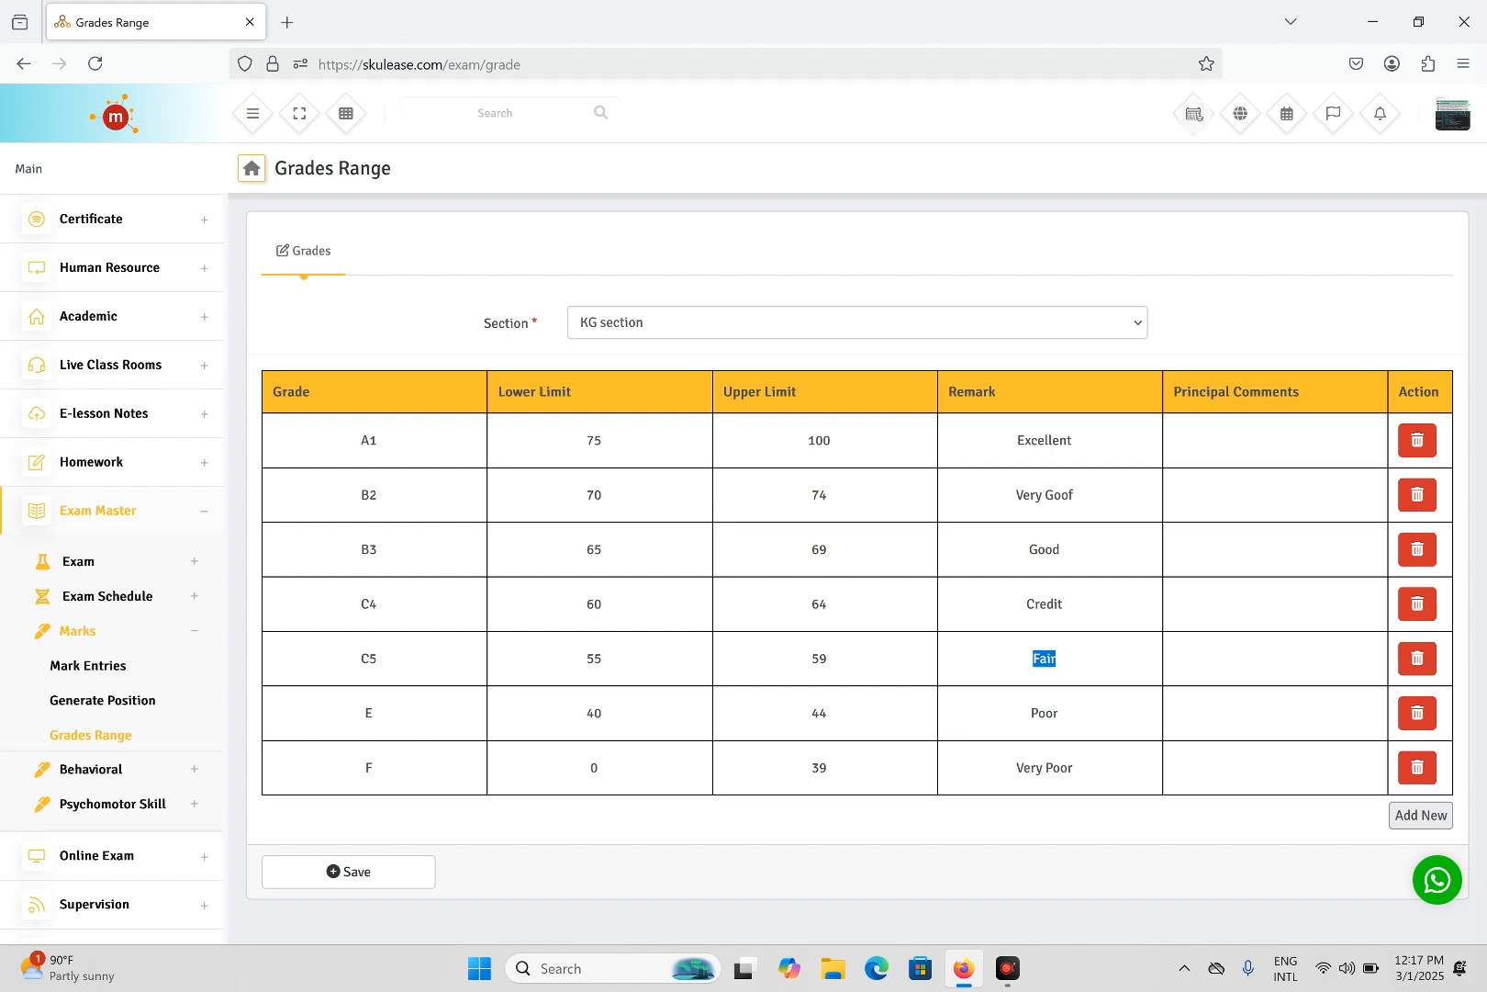
type("Credit")
- Turn grade E into C6 covering 50–54 with remark Credit
key("BackSpace")
type("C6")
key("Tab")
type("50")
key("Tab")
type("54")
key("Tab")
type("Credit")
- Replace grade F with D7, limits 45 and 49, remark Pass
left_click(399, 750)
left_click(405, 759)
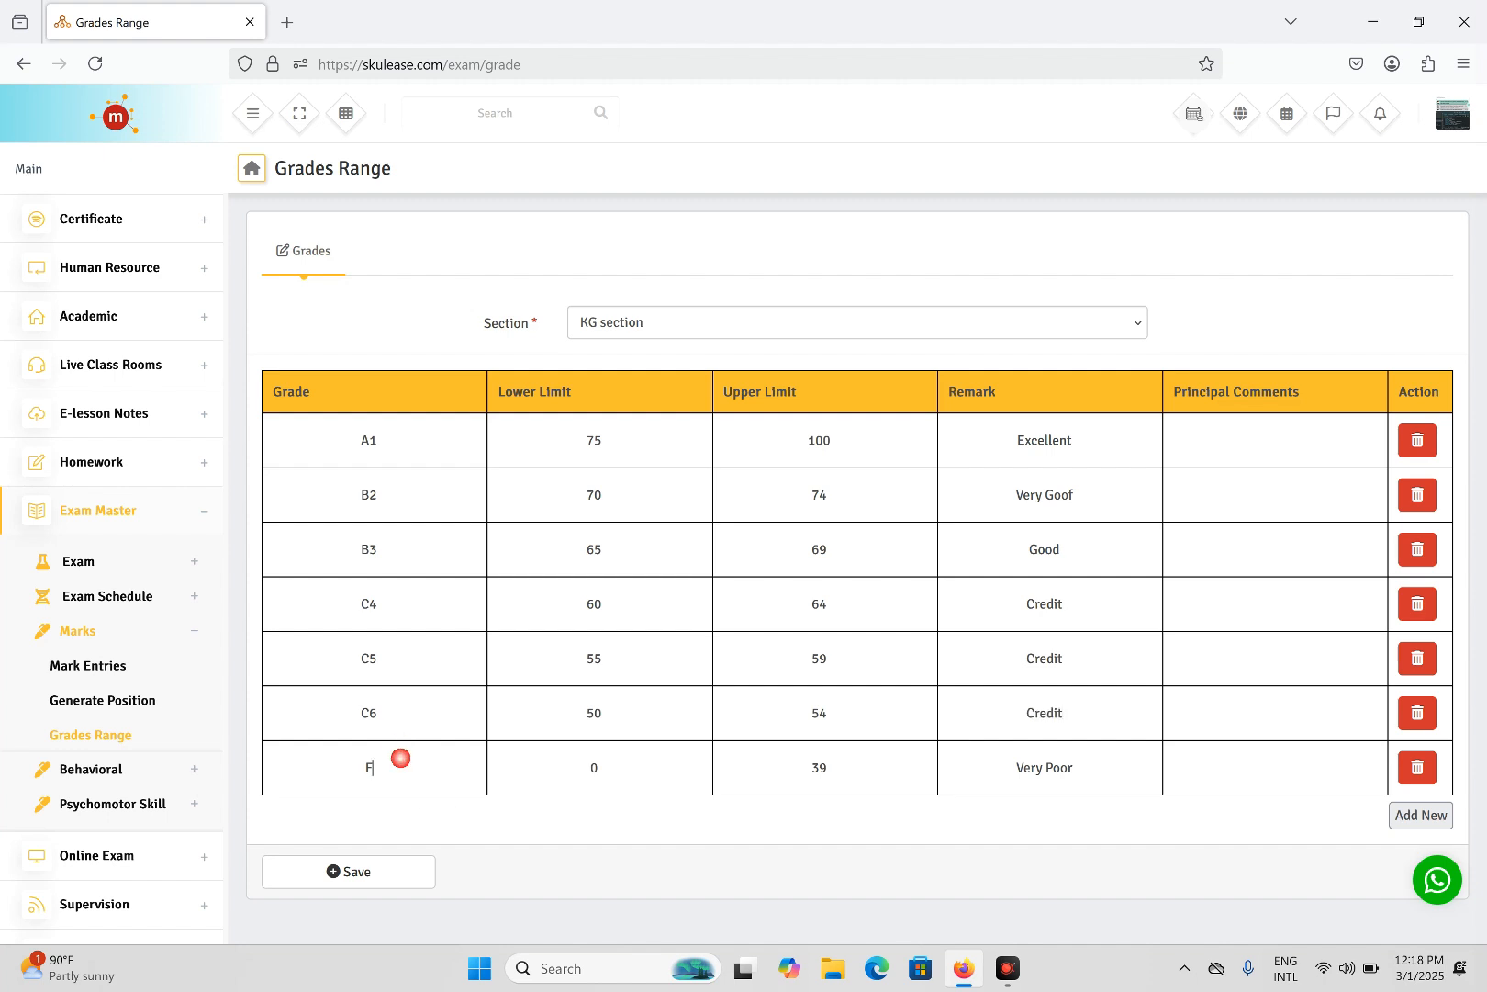
key("BackSpace")
type("D7")
key("Tab")
type("45")
key("Tab")
type("49")
key("Tab")
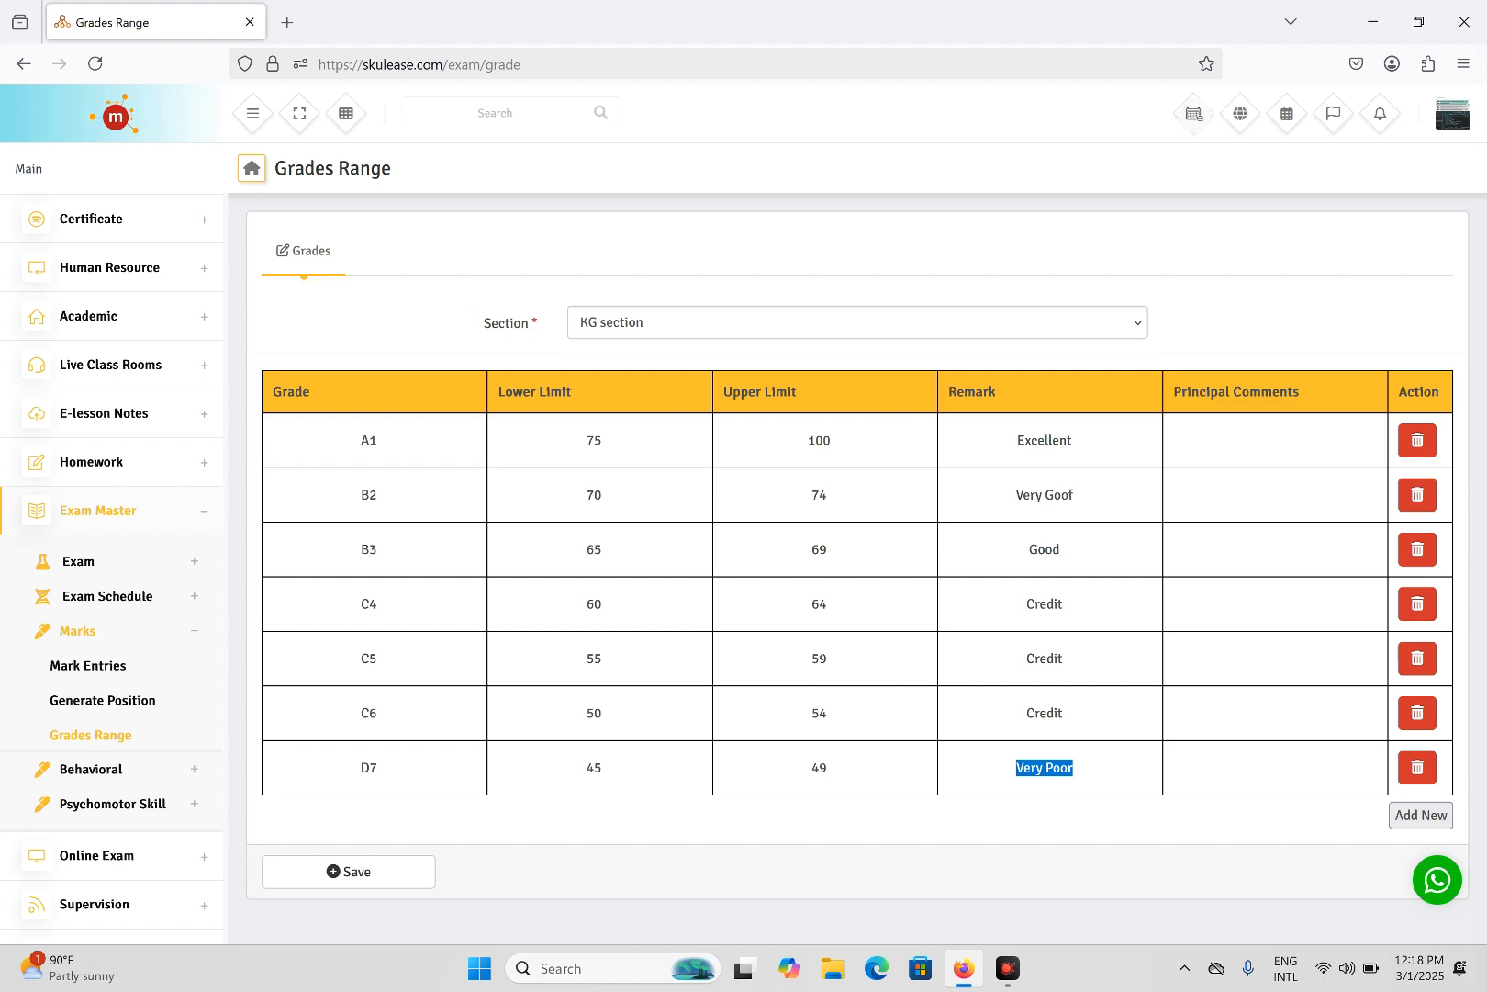
type("Pass")
- Add new rows E8 (40–44, Pass) and F9 (0–39, Fail) to the KG table
left_click(1422, 826)
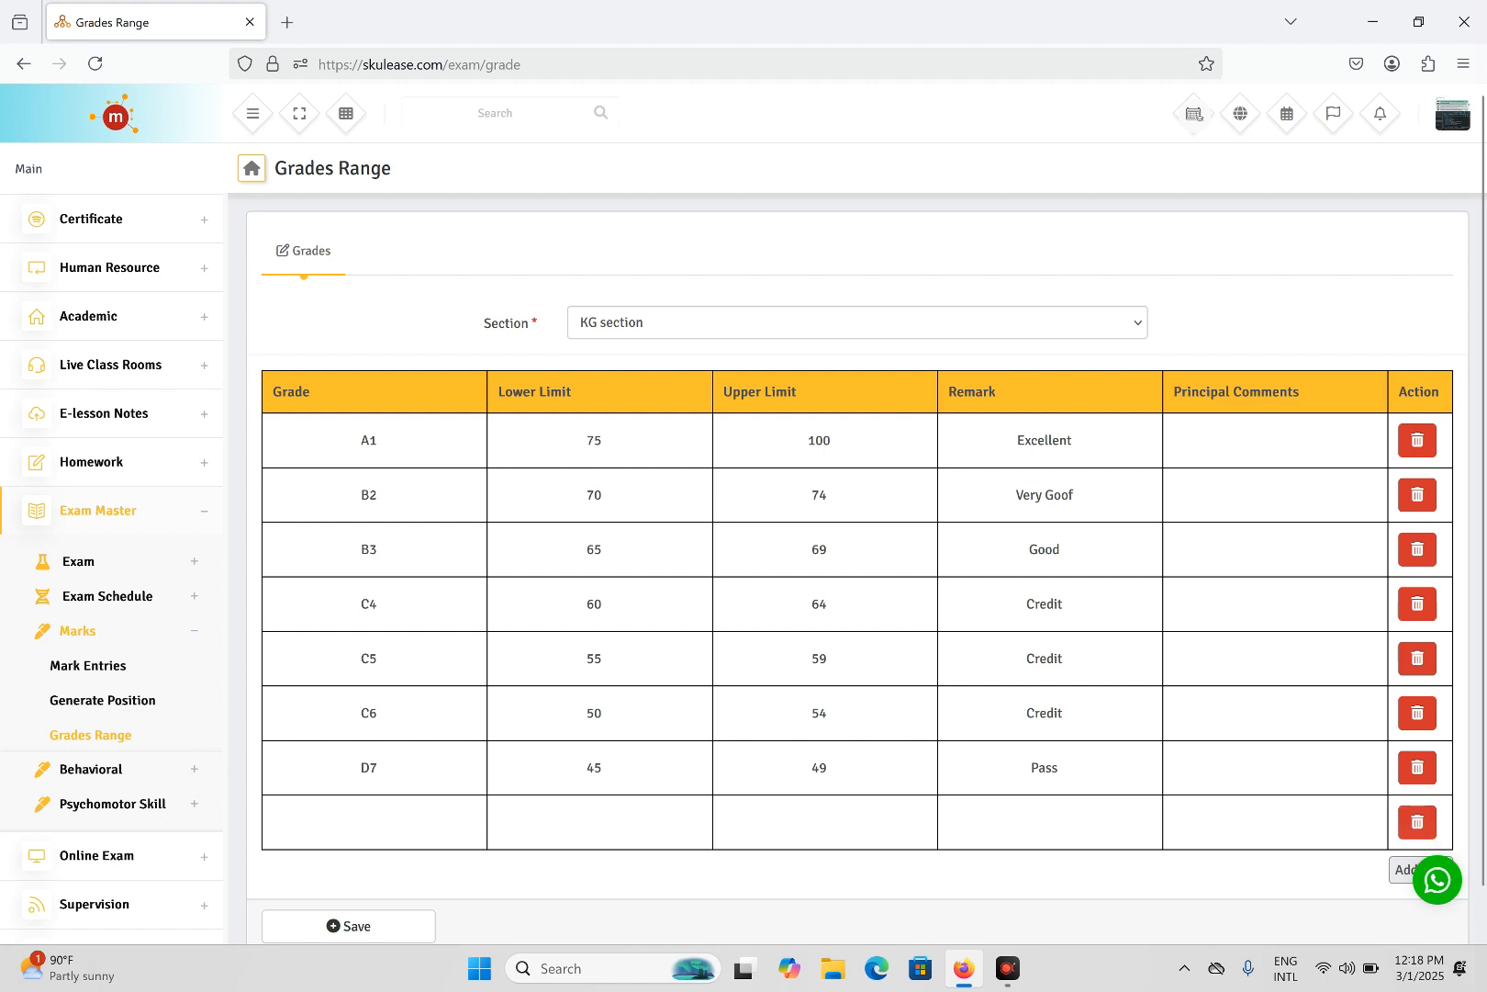
left_click(382, 822)
type("E8")
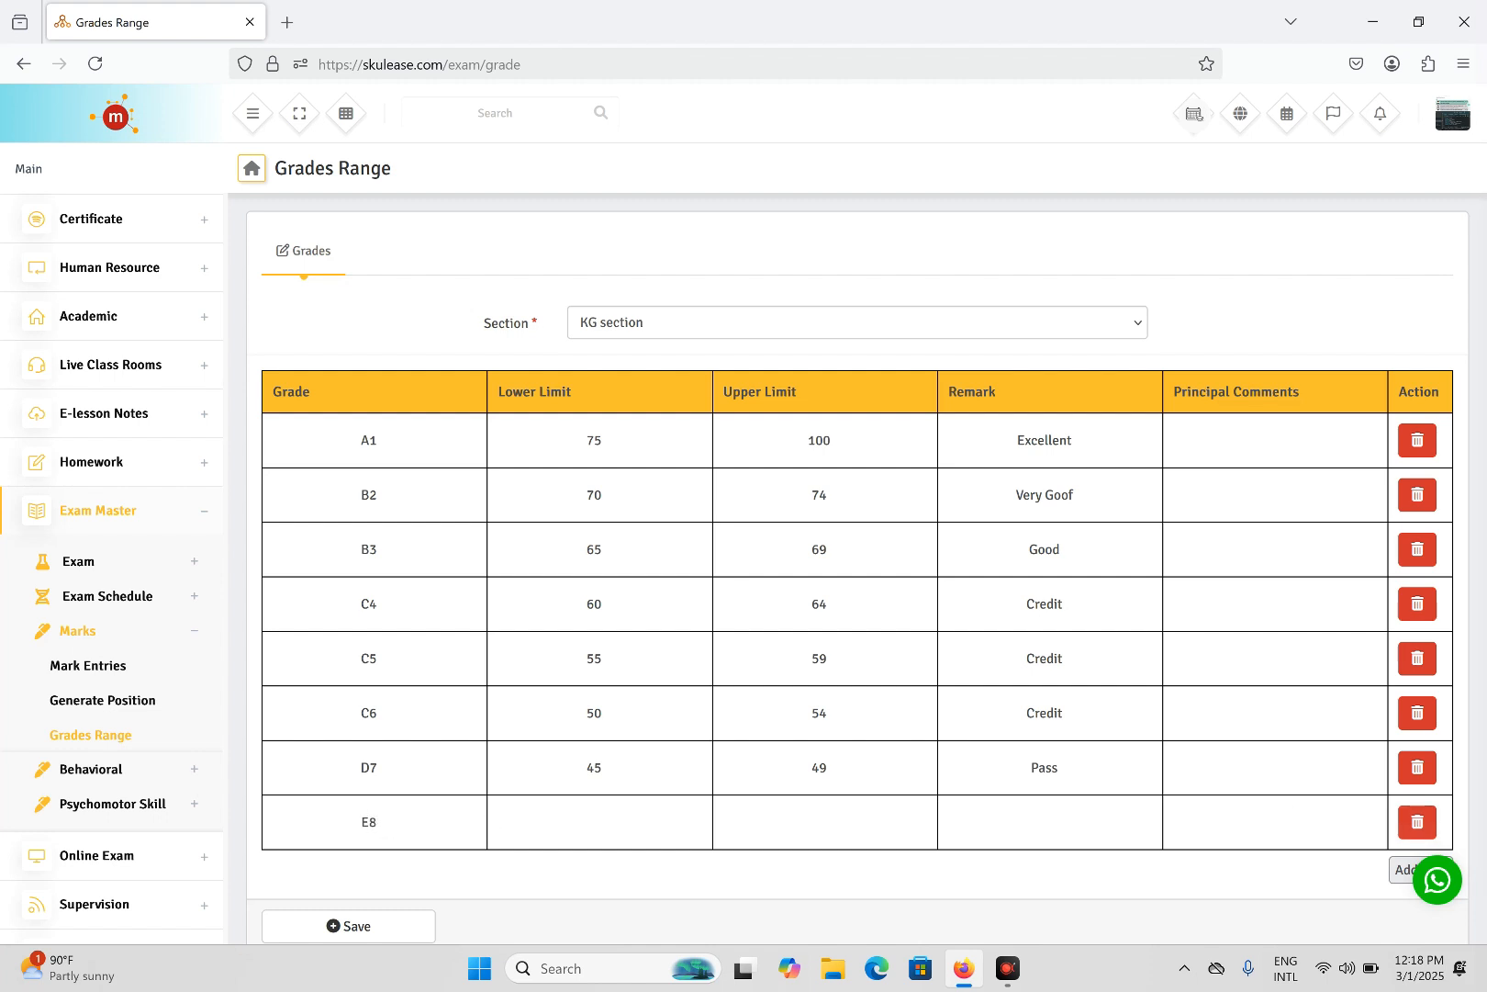
type("40")
type("44")
type("Pass")
scroll(979, 874, "down", 1)
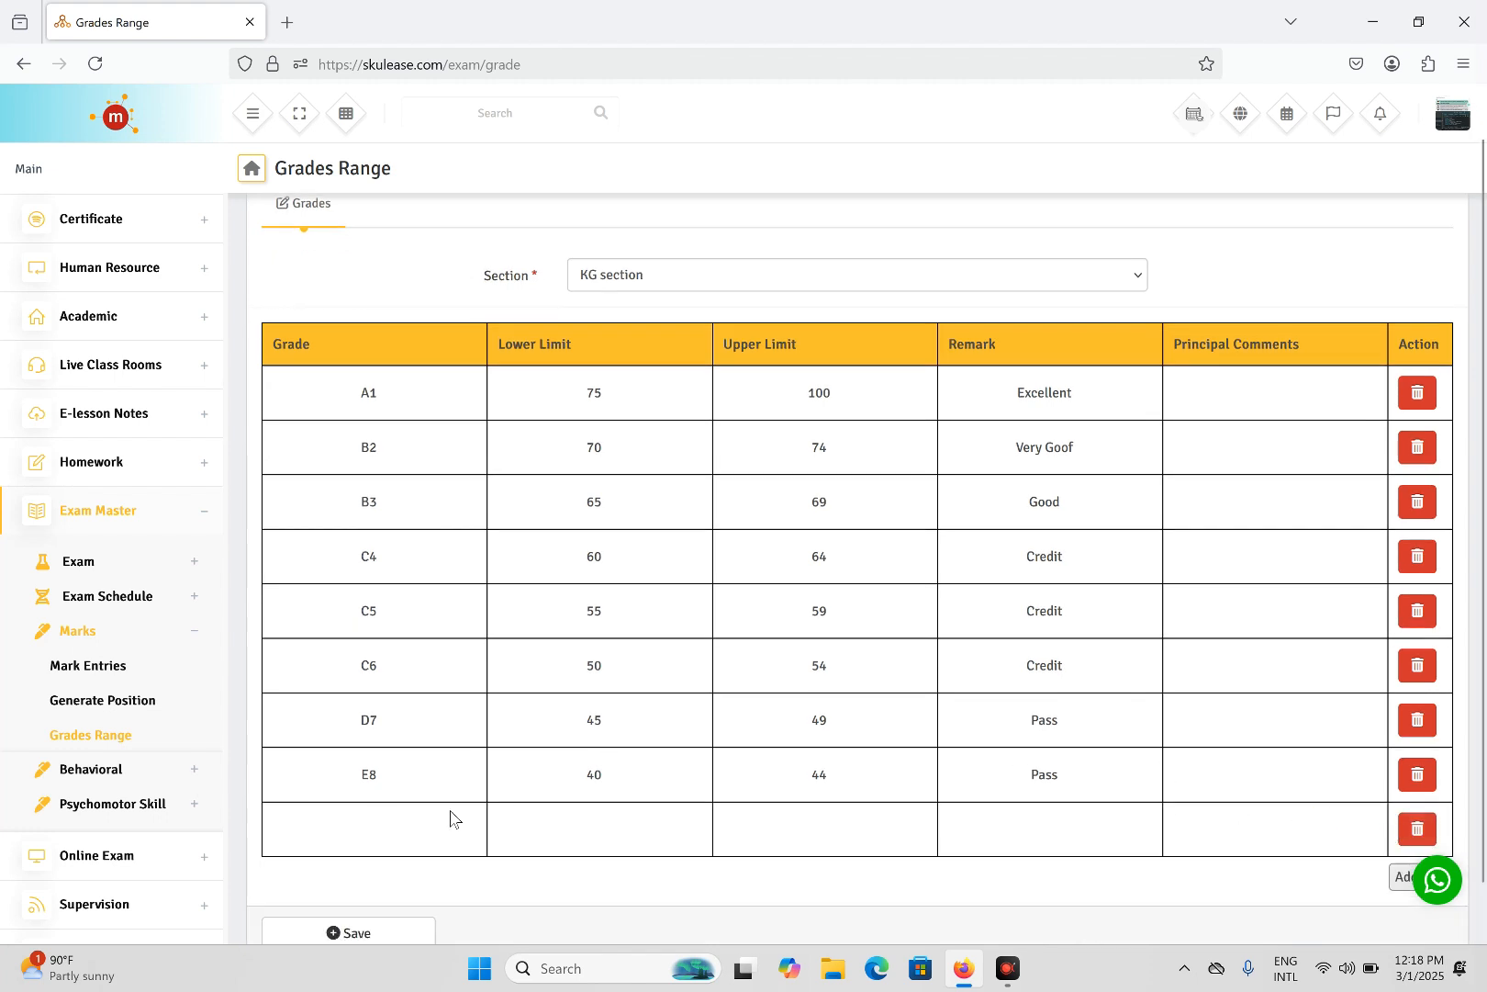
left_click(392, 827)
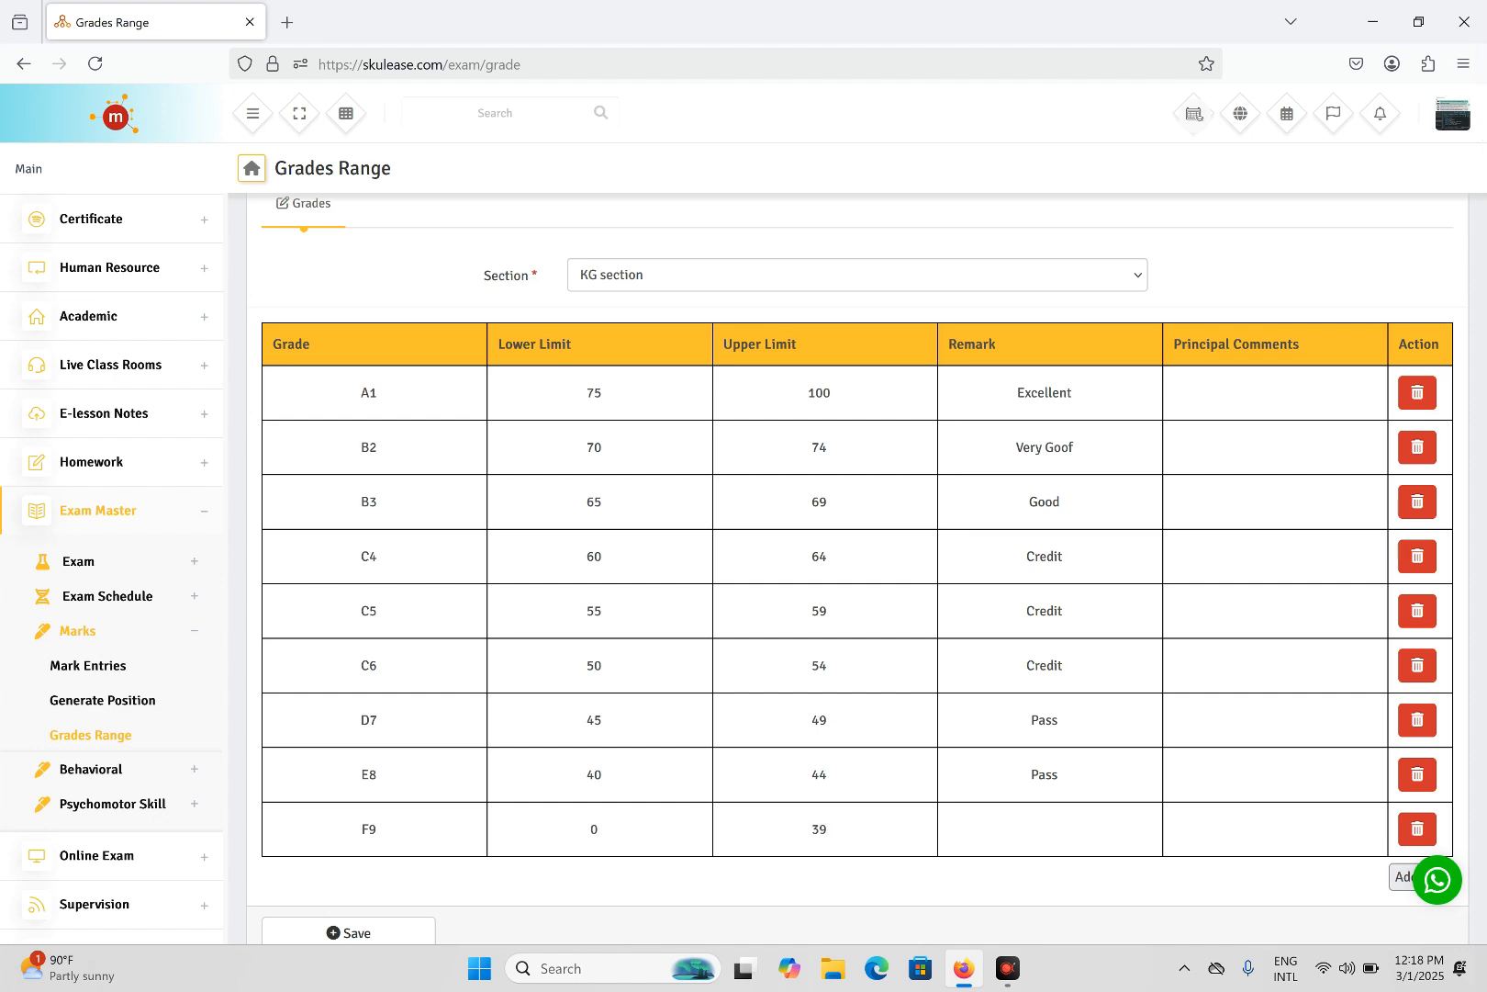
type("ail")
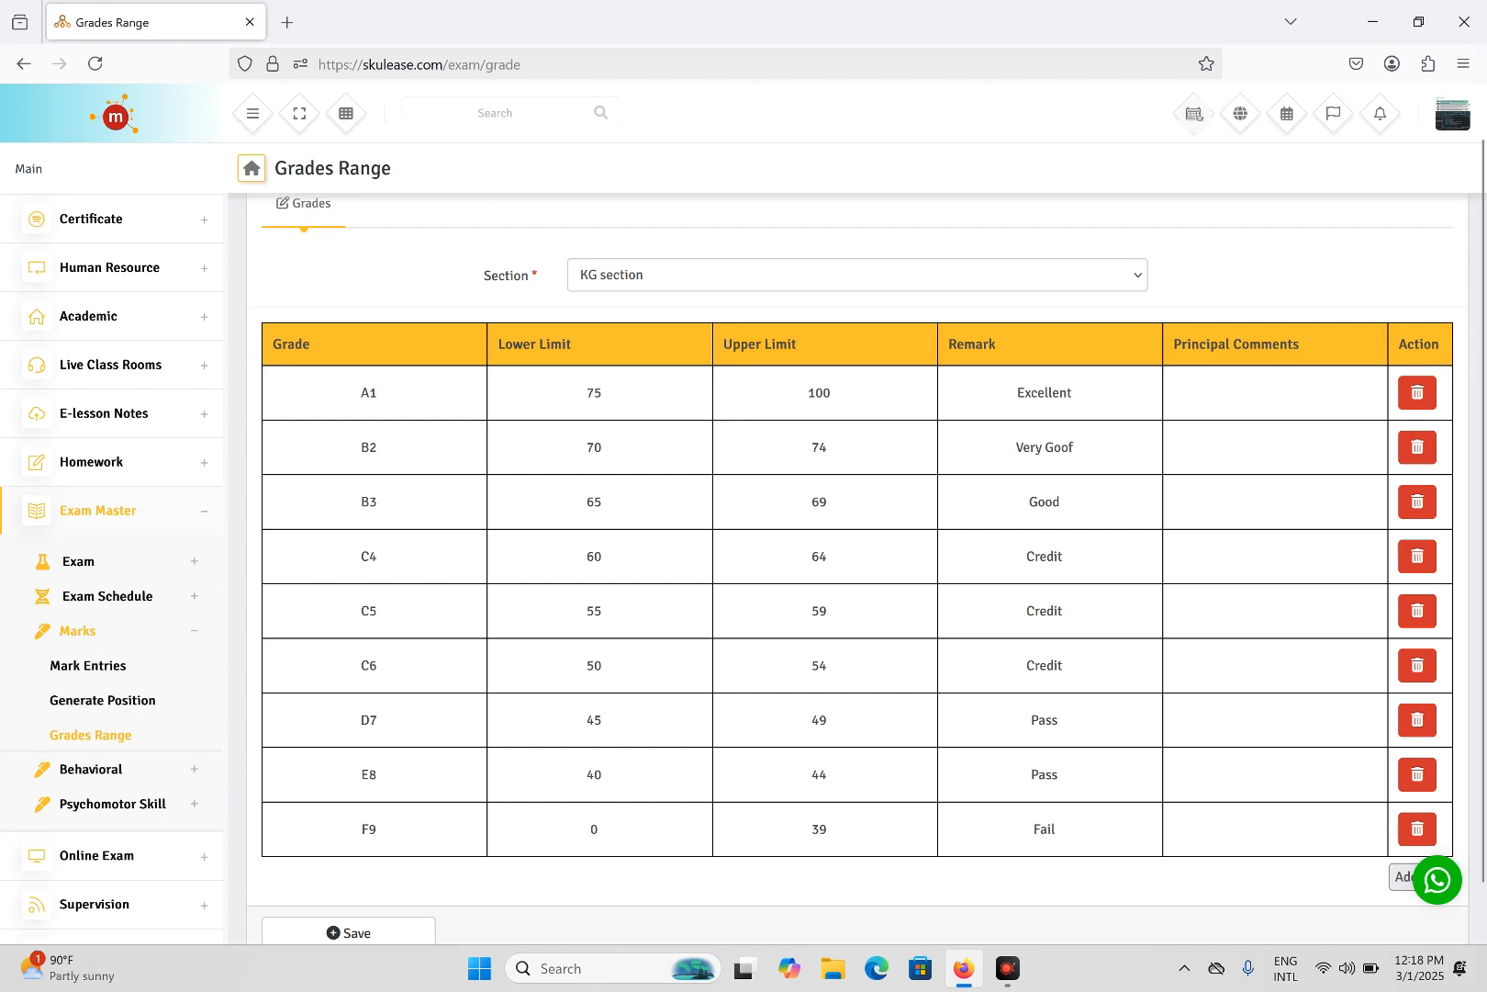
type("Very Goo")
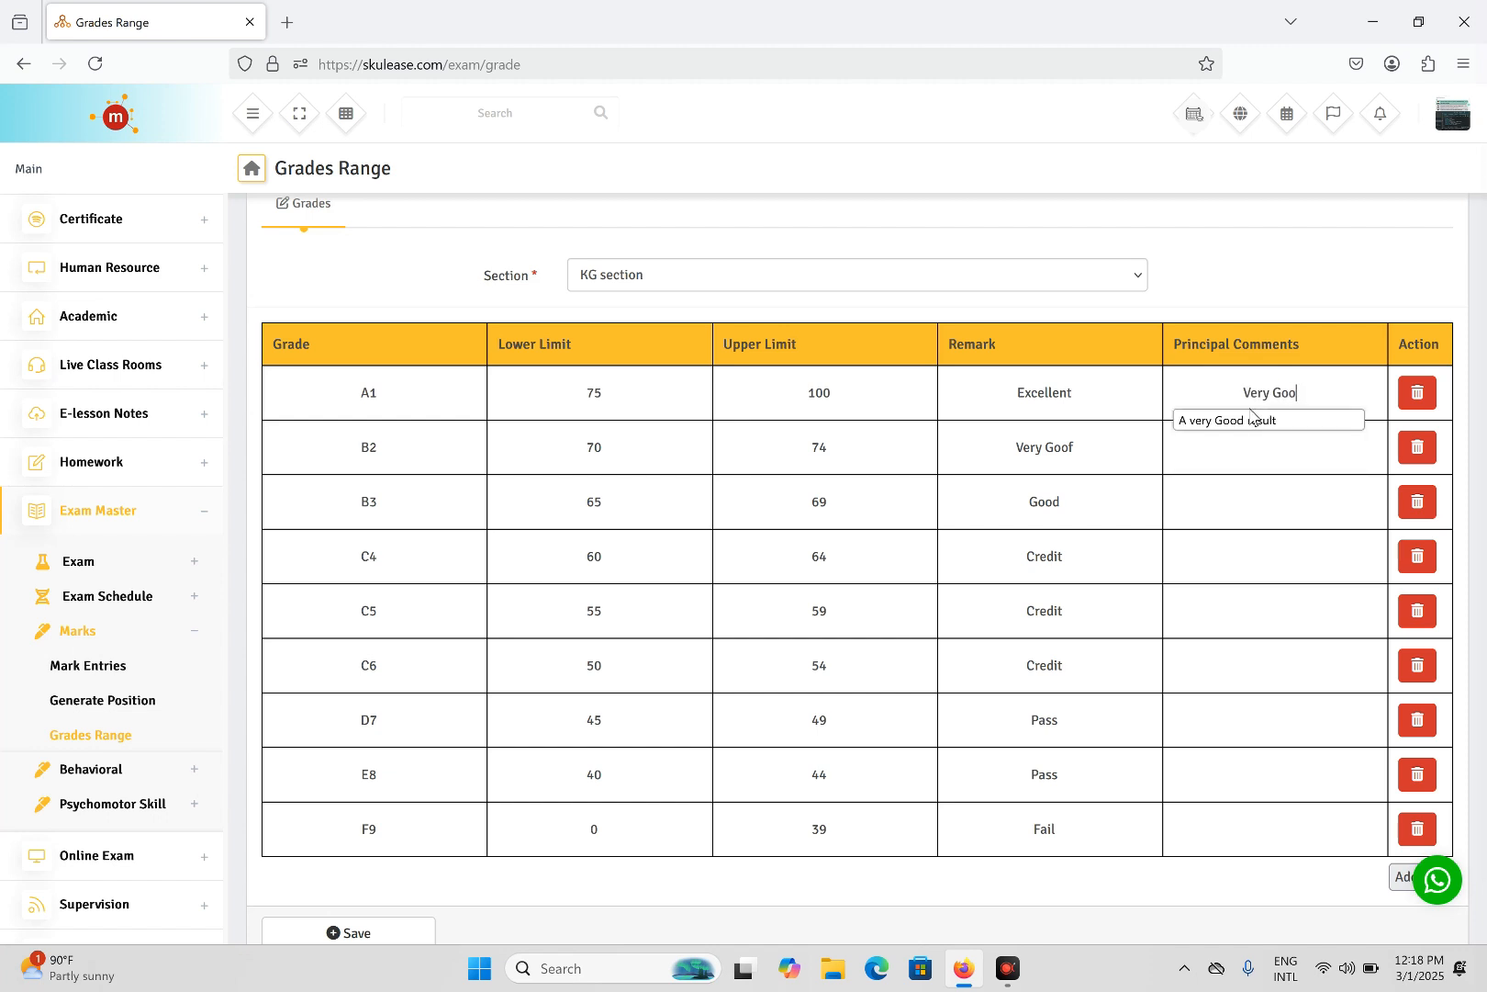
- Comment A1 'A very Good result', B2 a fair result, B3 'A good attempt can do better', C4 'A good result'
left_click(1252, 420)
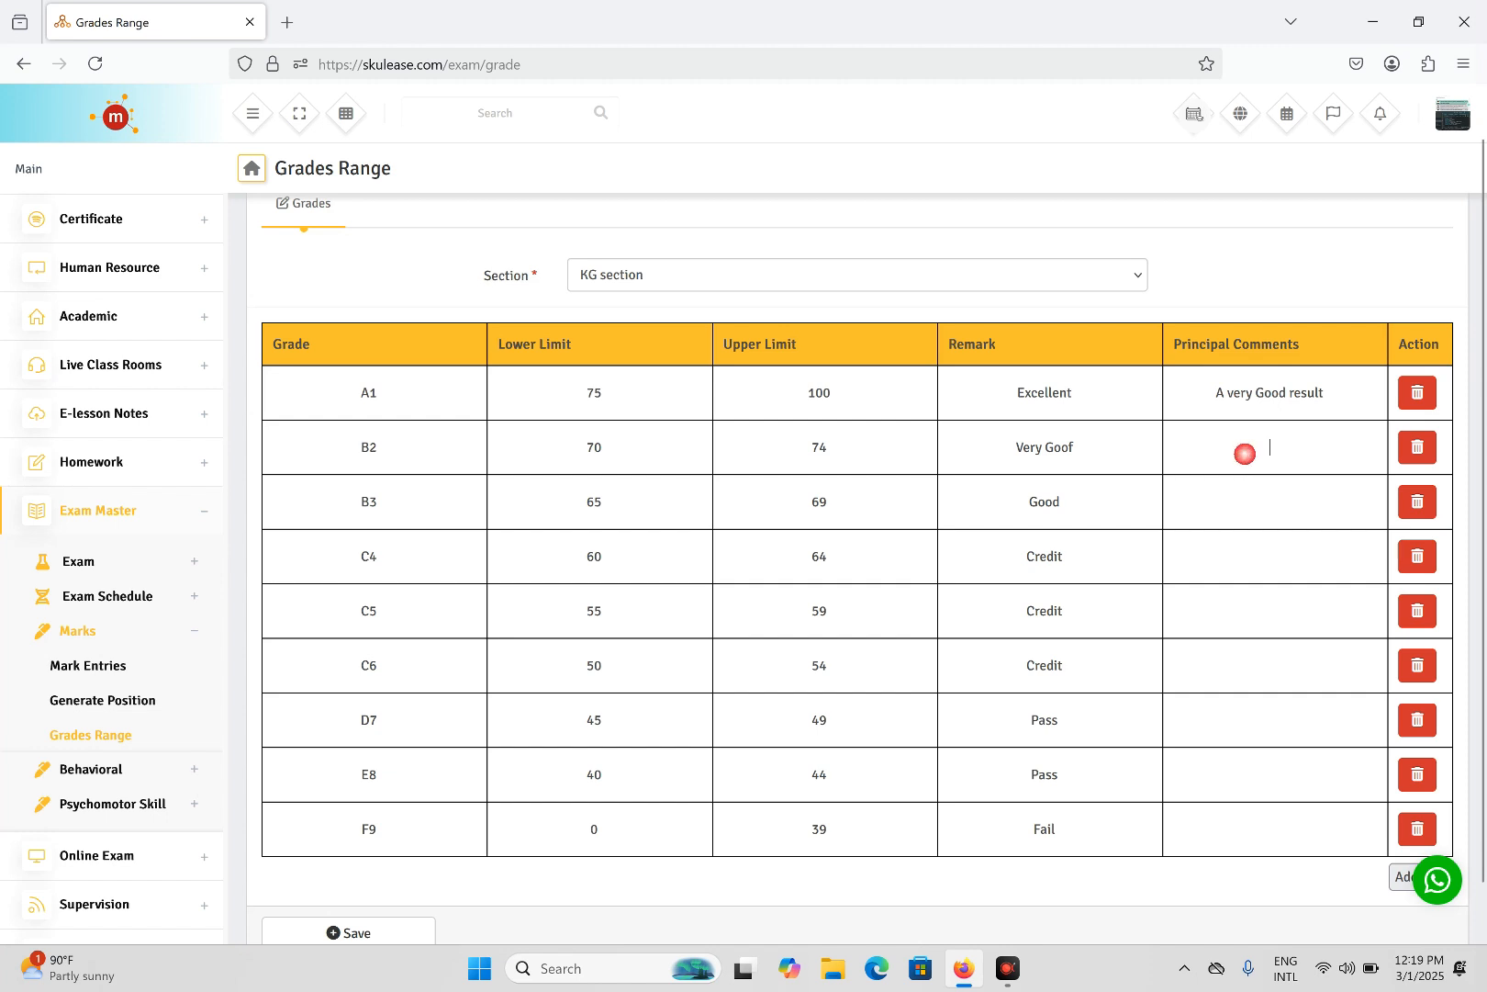
double_click(1257, 447)
left_click(1254, 475)
double_click(1255, 502)
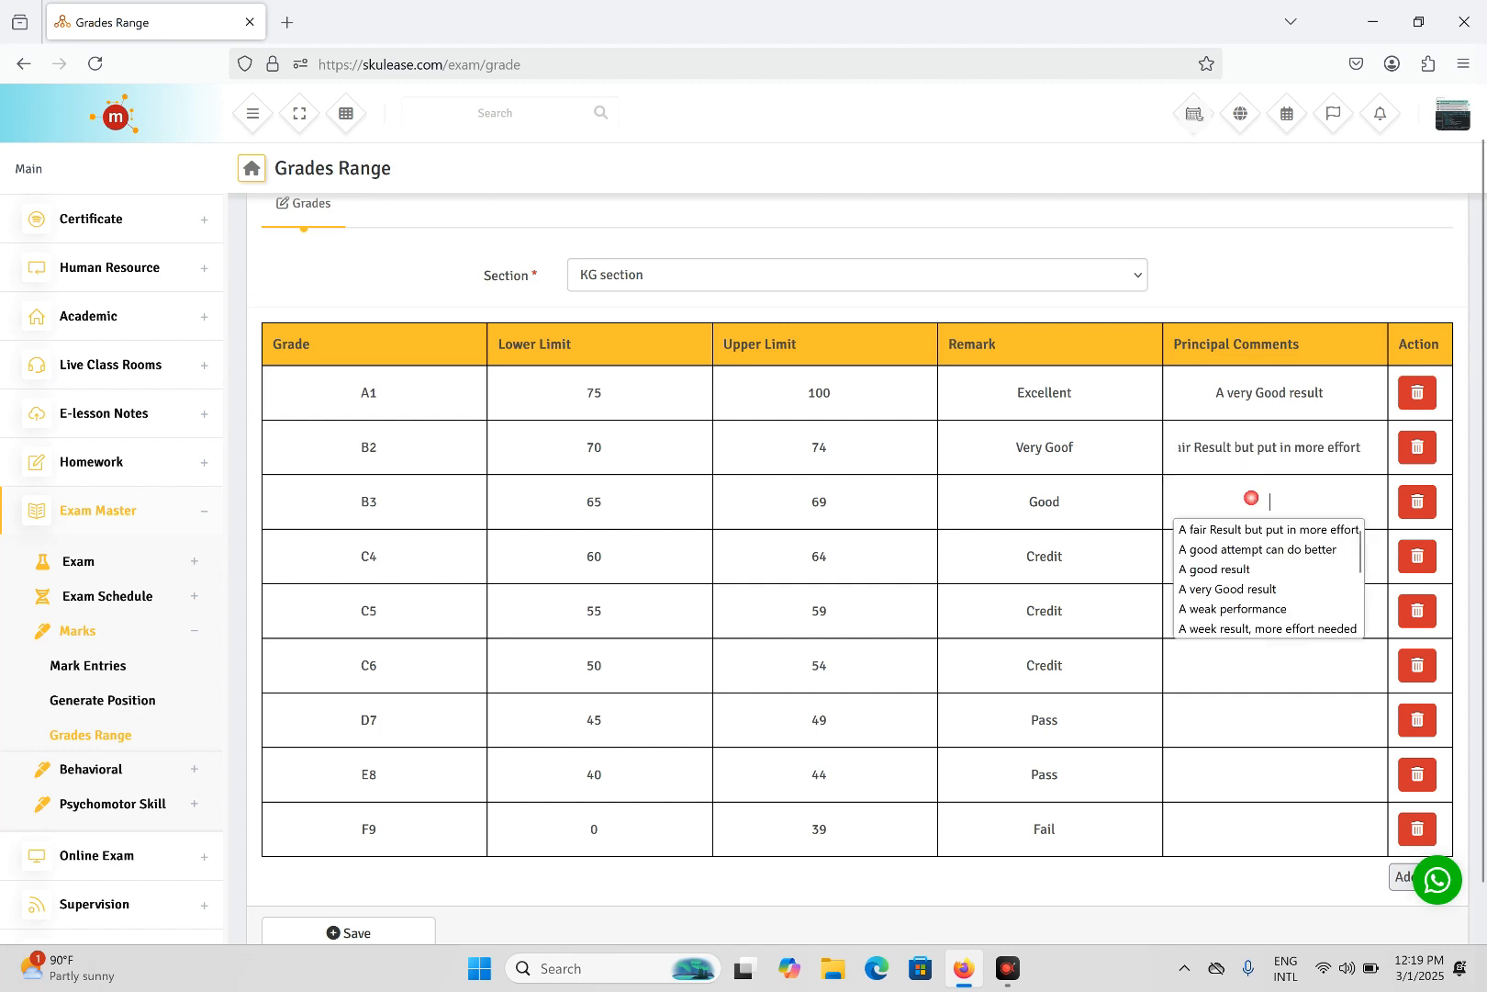
left_click(1249, 551)
double_click(1254, 556)
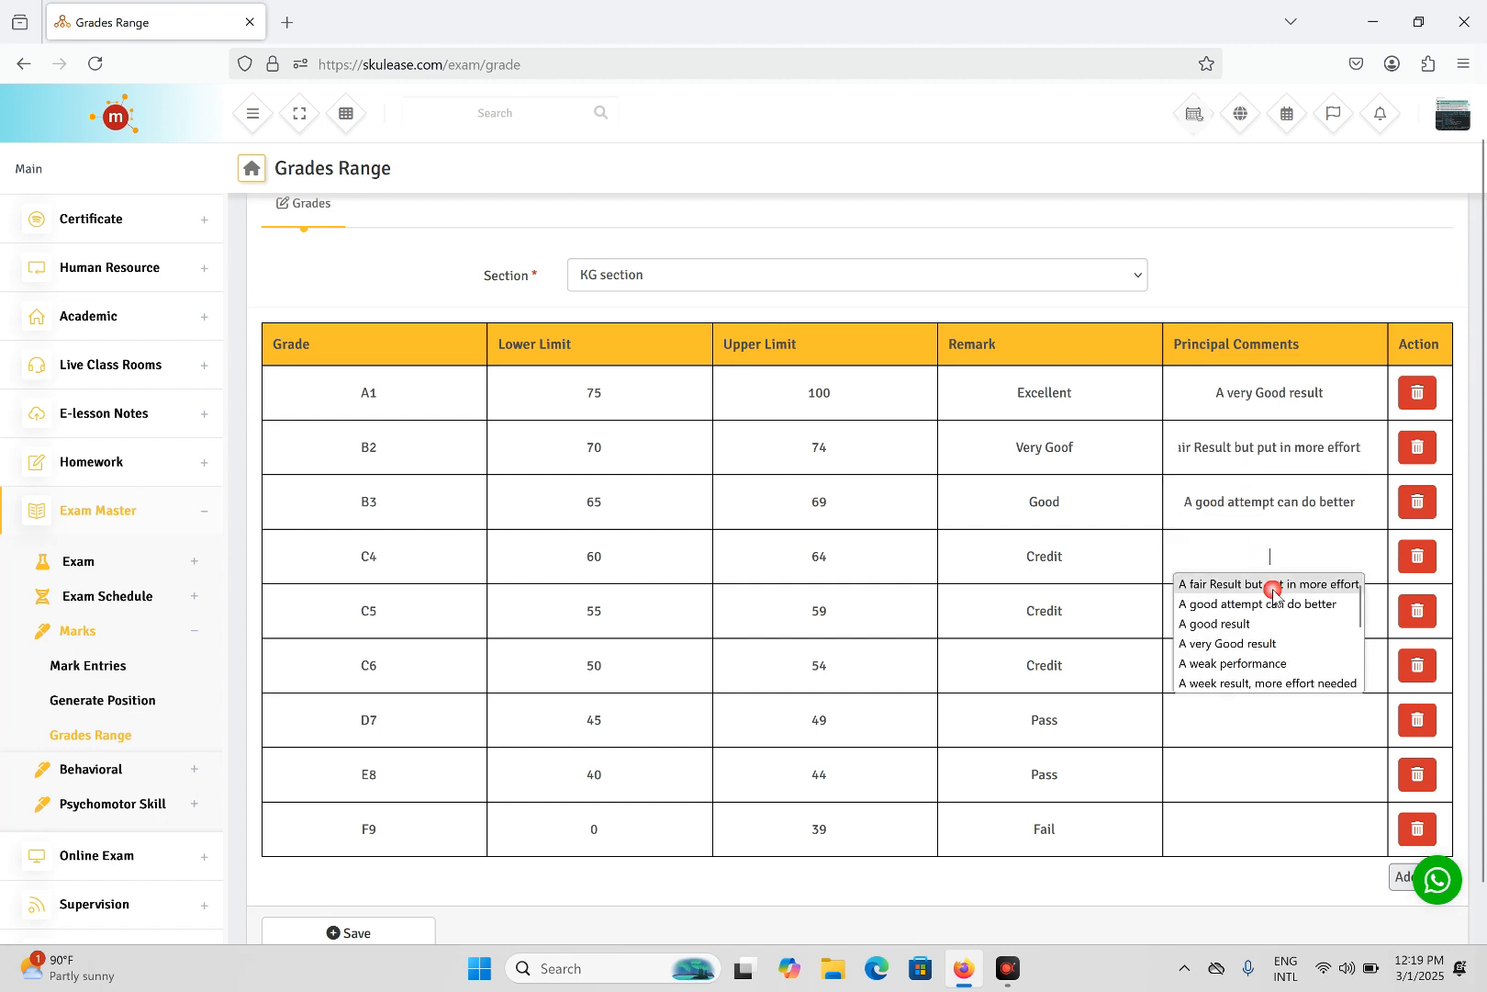
left_click(1225, 623)
- Comment C5 and C6 'A very Good result', and D7, E8, F9 'A weak performance'
double_click(1253, 610)
left_click(1258, 701)
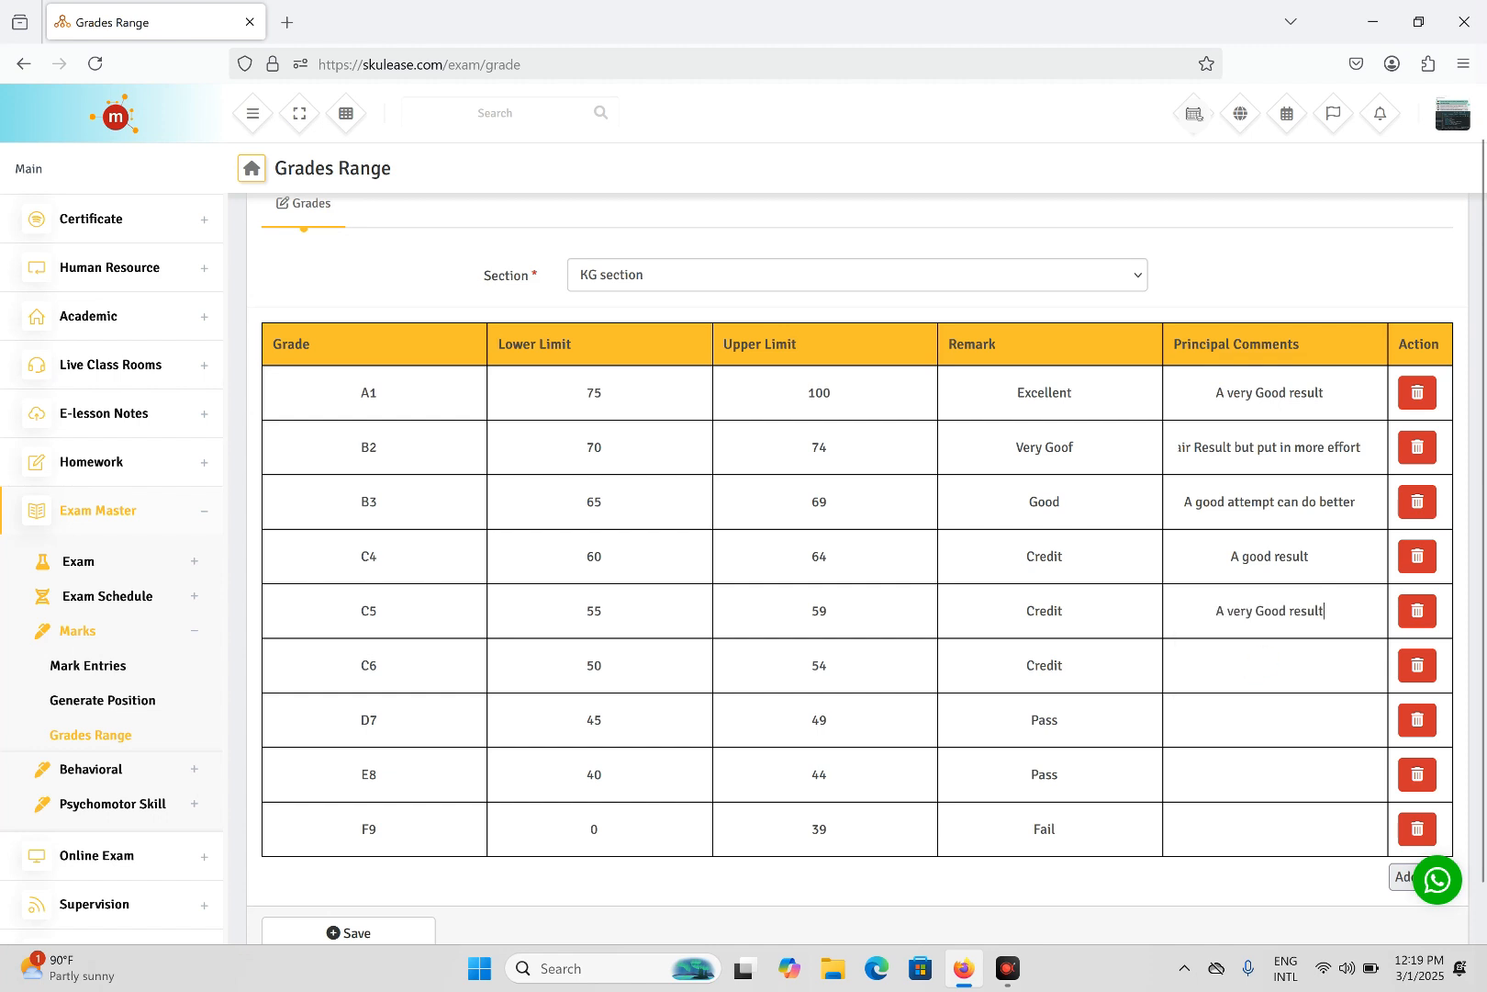
double_click(1260, 668)
left_click(1240, 753)
double_click(1254, 716)
left_click(1241, 826)
double_click(1256, 774)
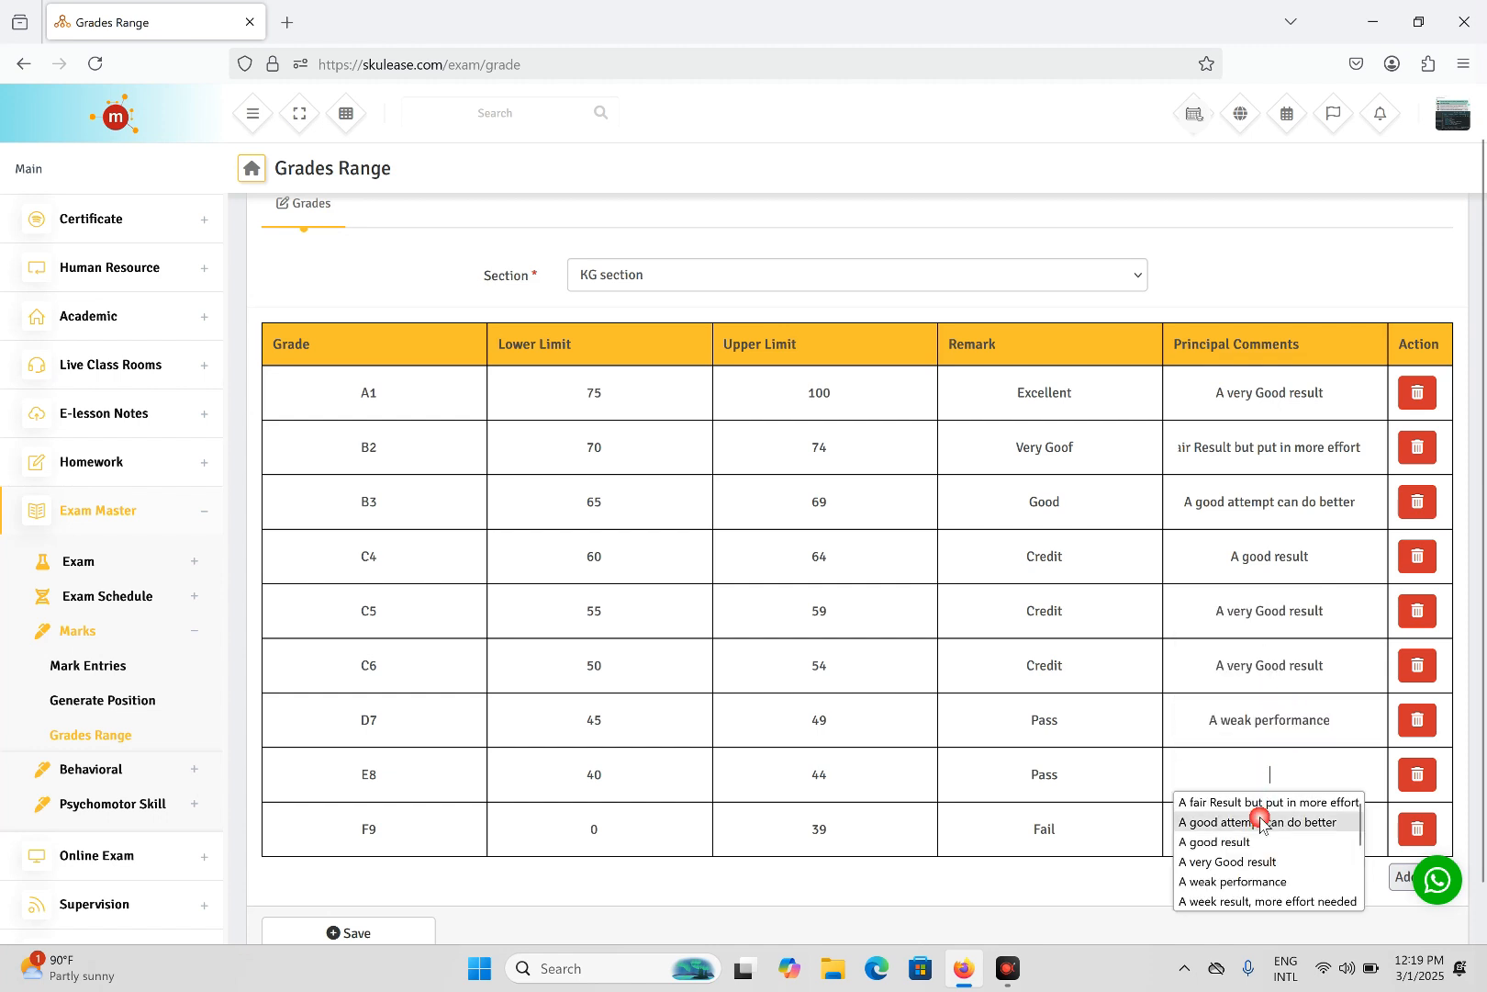
left_click(1223, 883)
double_click(1261, 829)
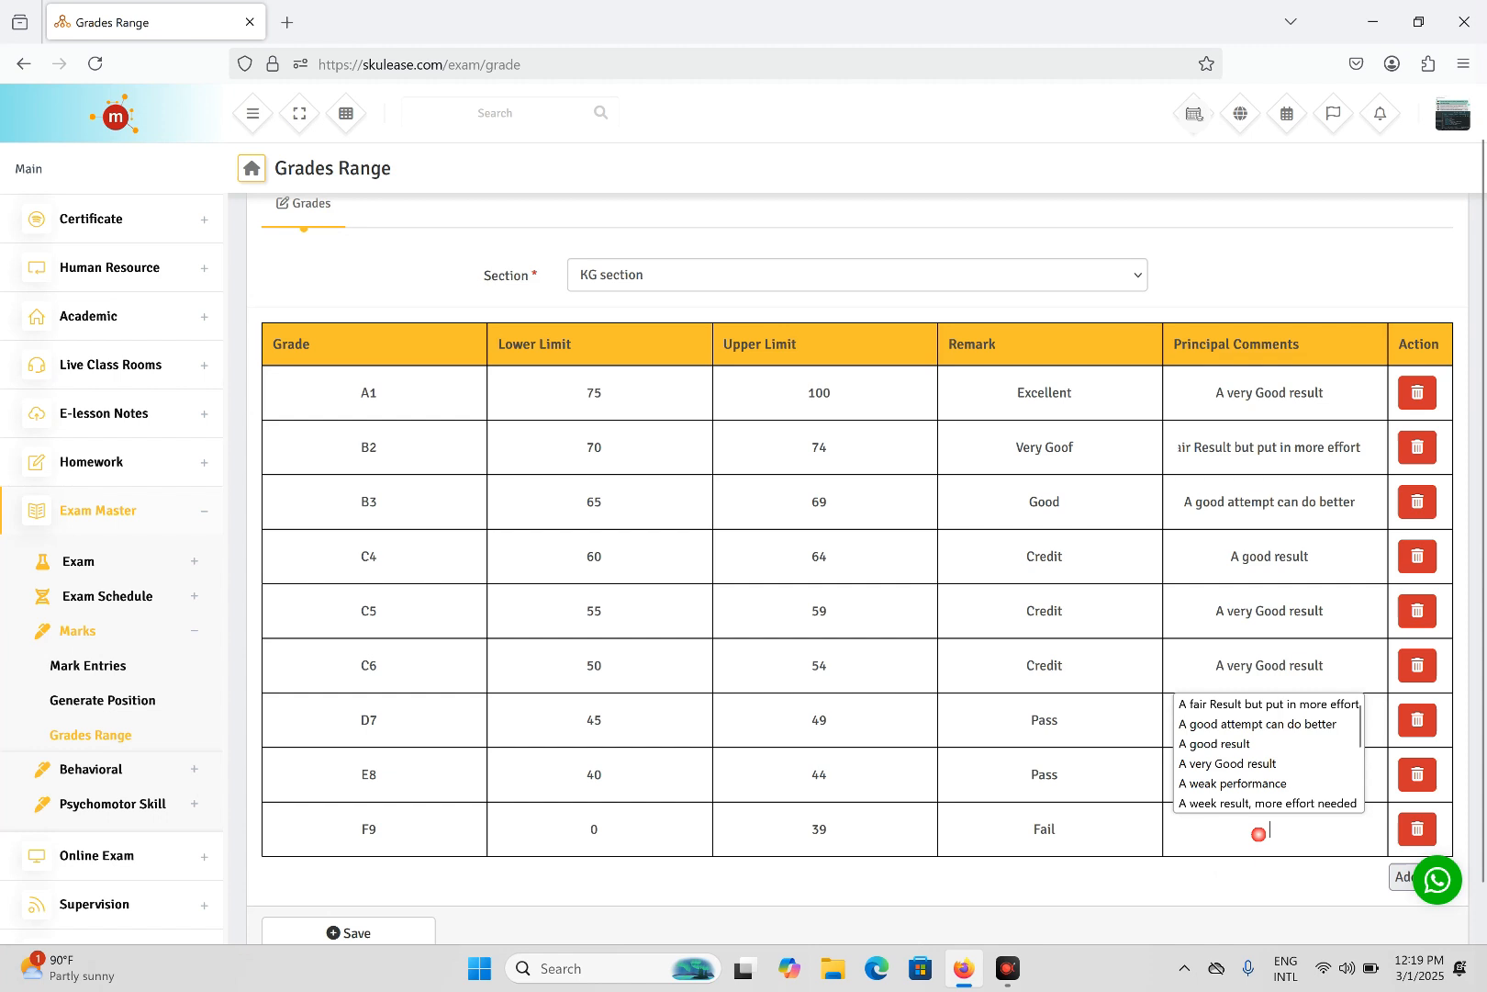
left_click(1248, 788)
scroll(1147, 652, "down", 1)
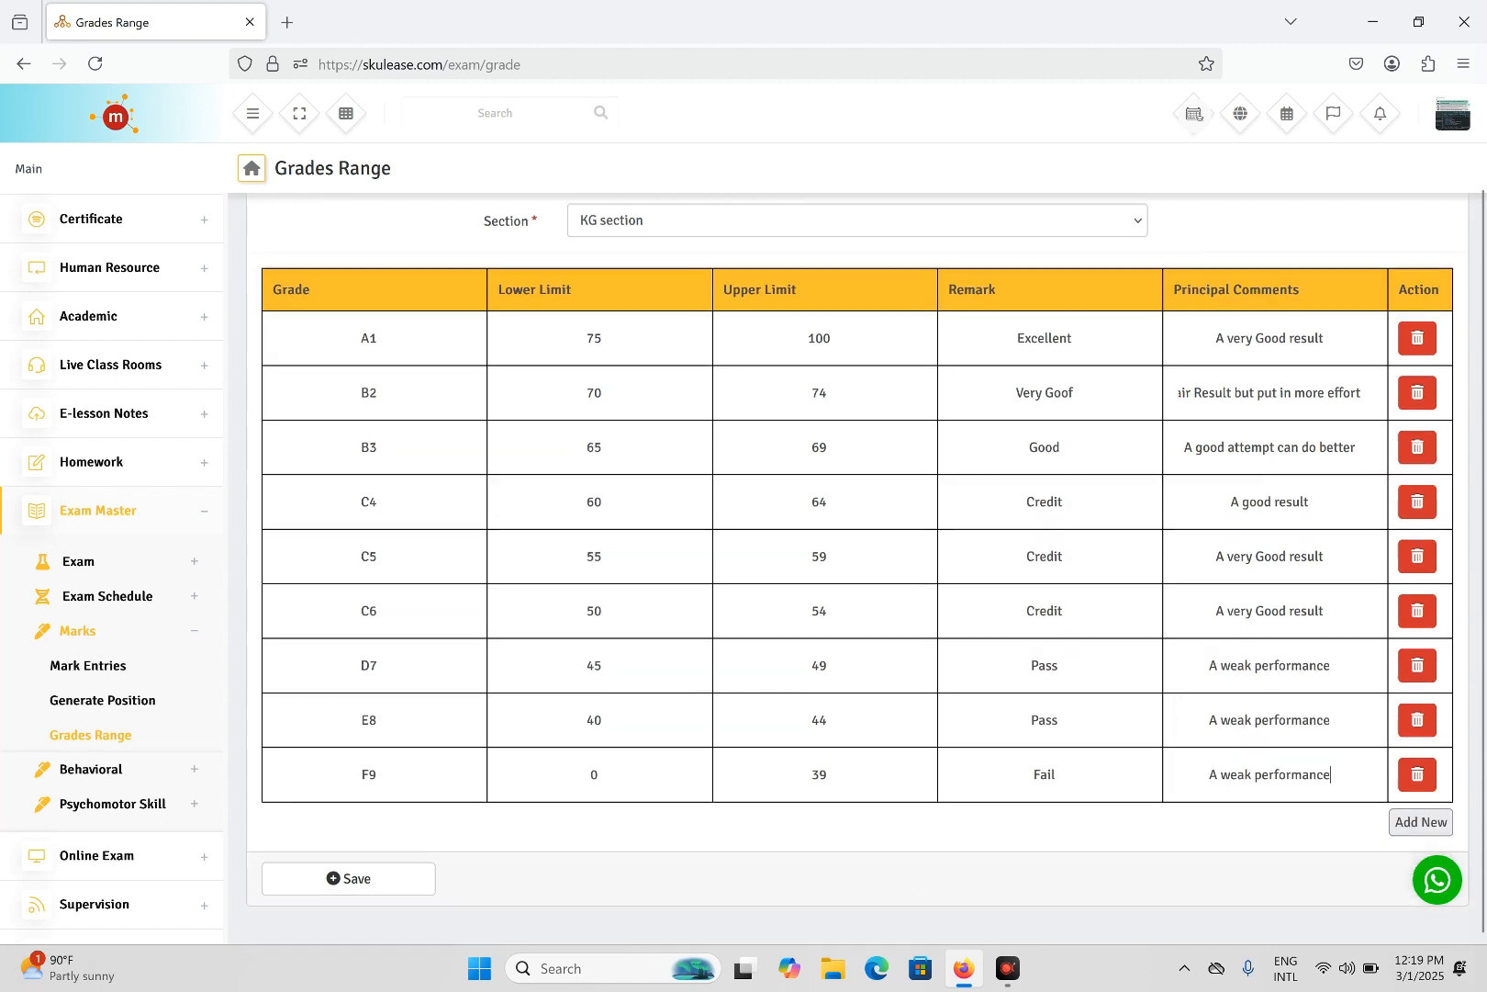
- Save the KG grades, then reselect KG section to check all nine grades and comments
left_click(353, 891)
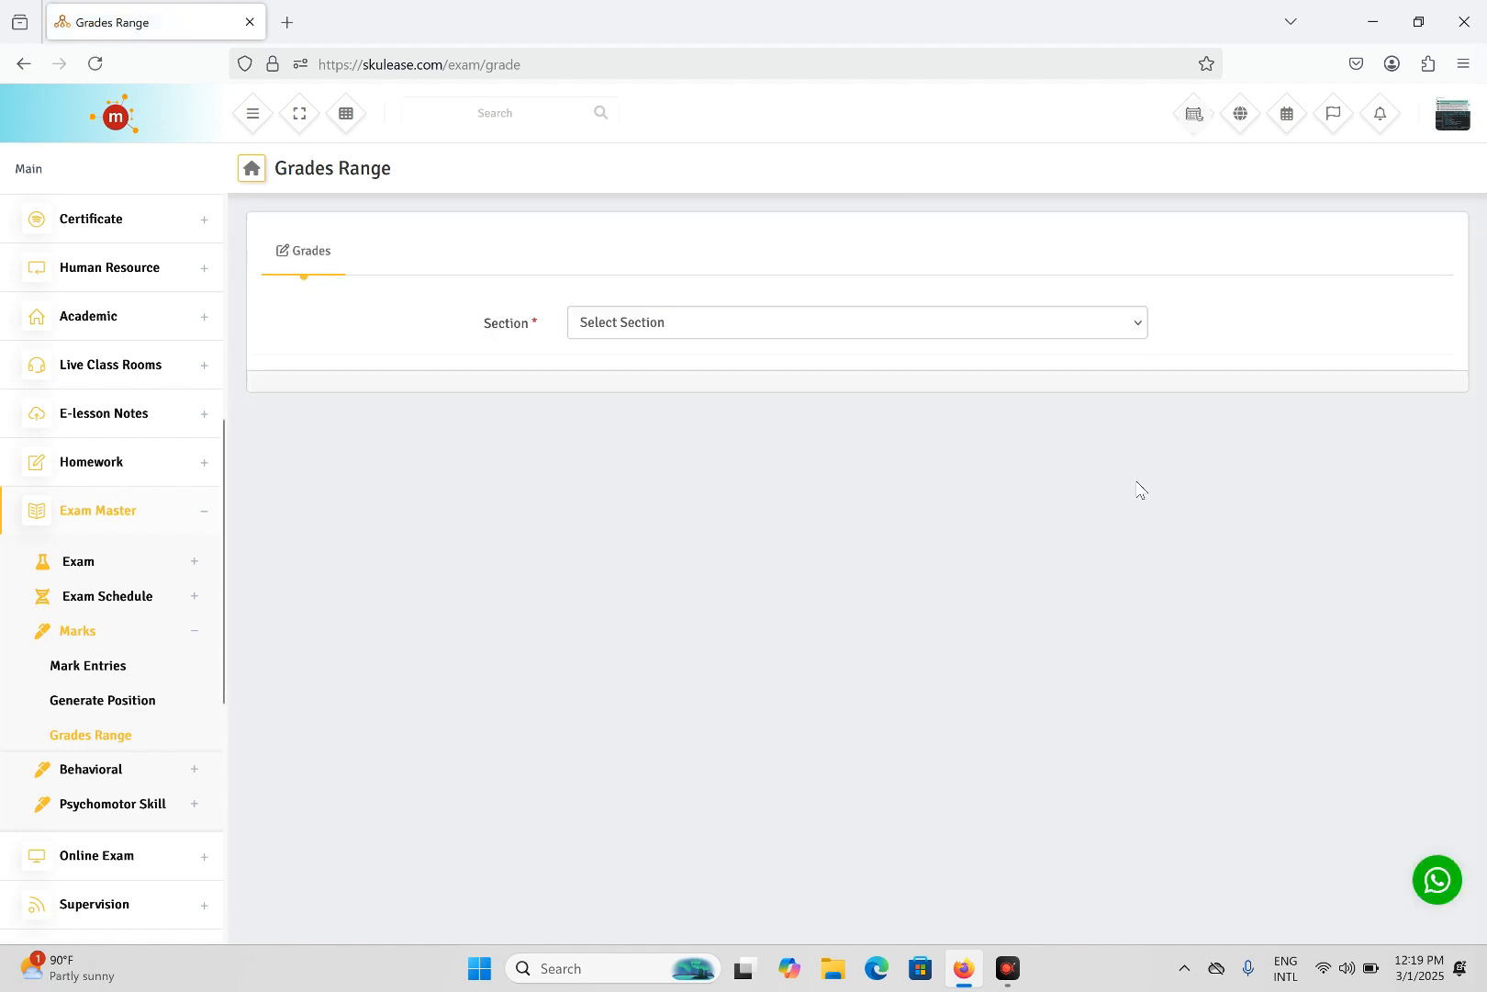
left_click(659, 331)
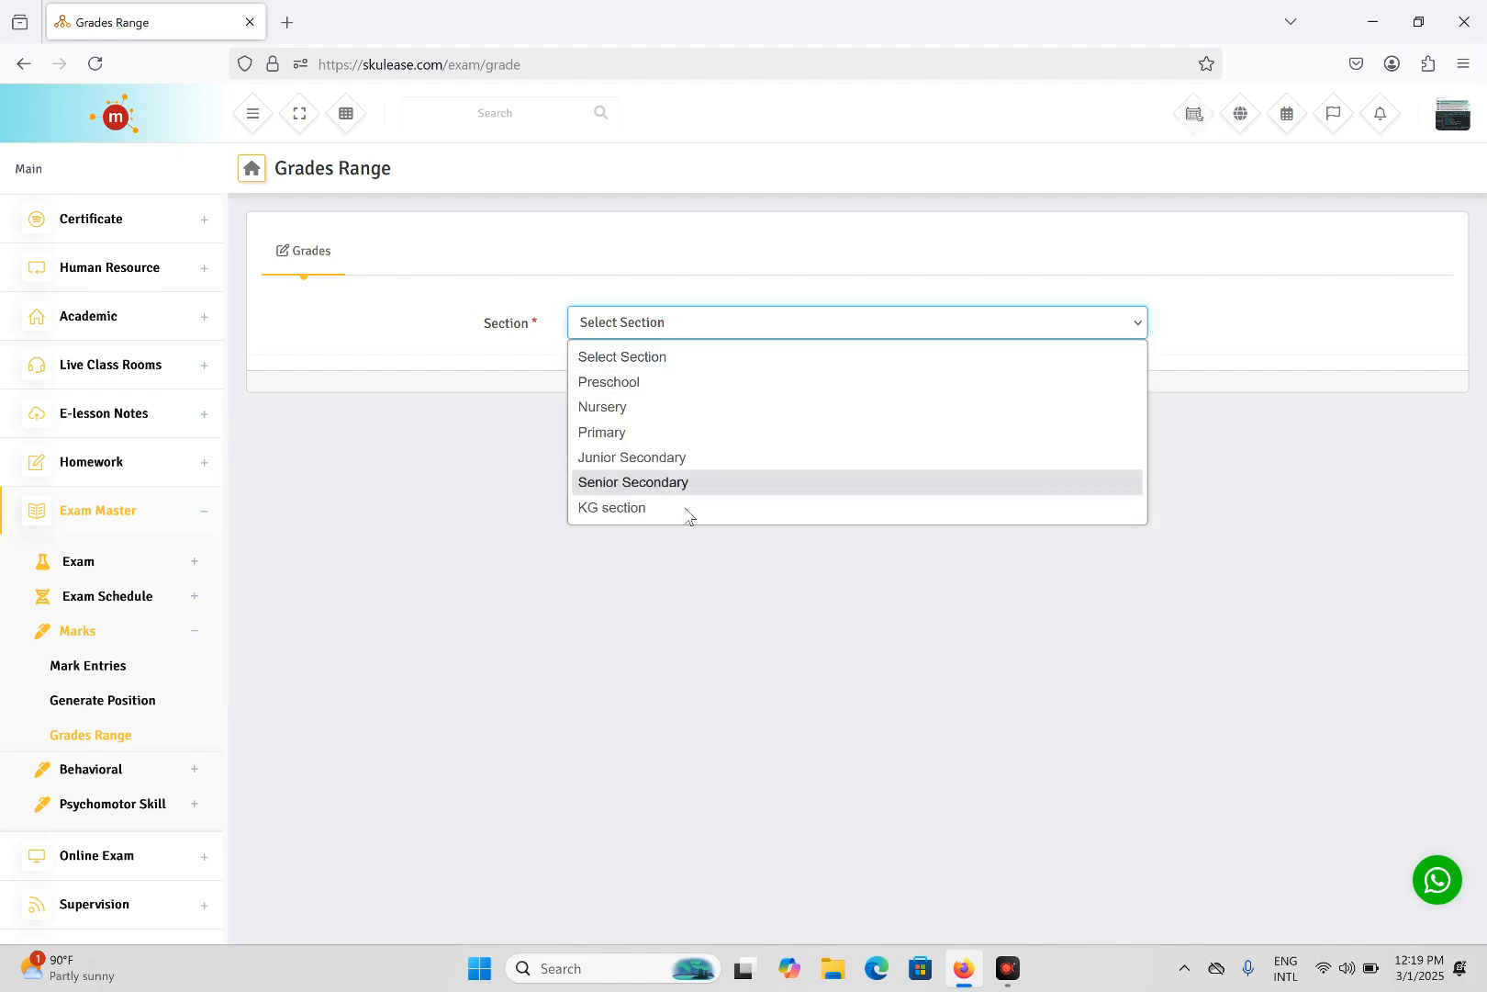
left_click(661, 510)
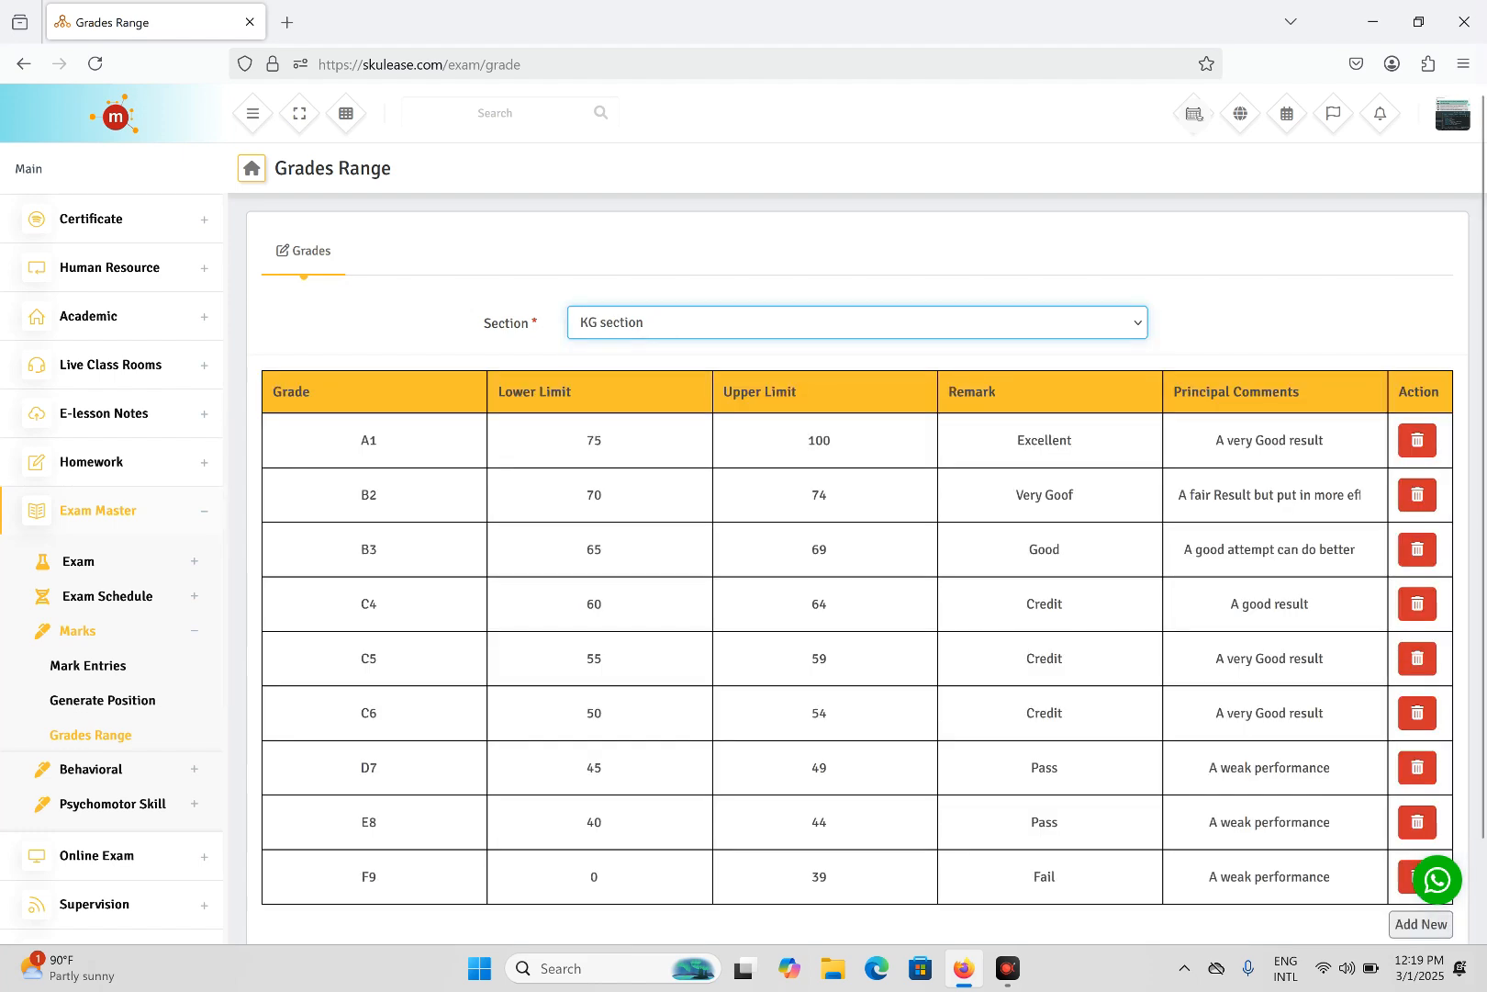
scroll(361, 354, "down", 2)
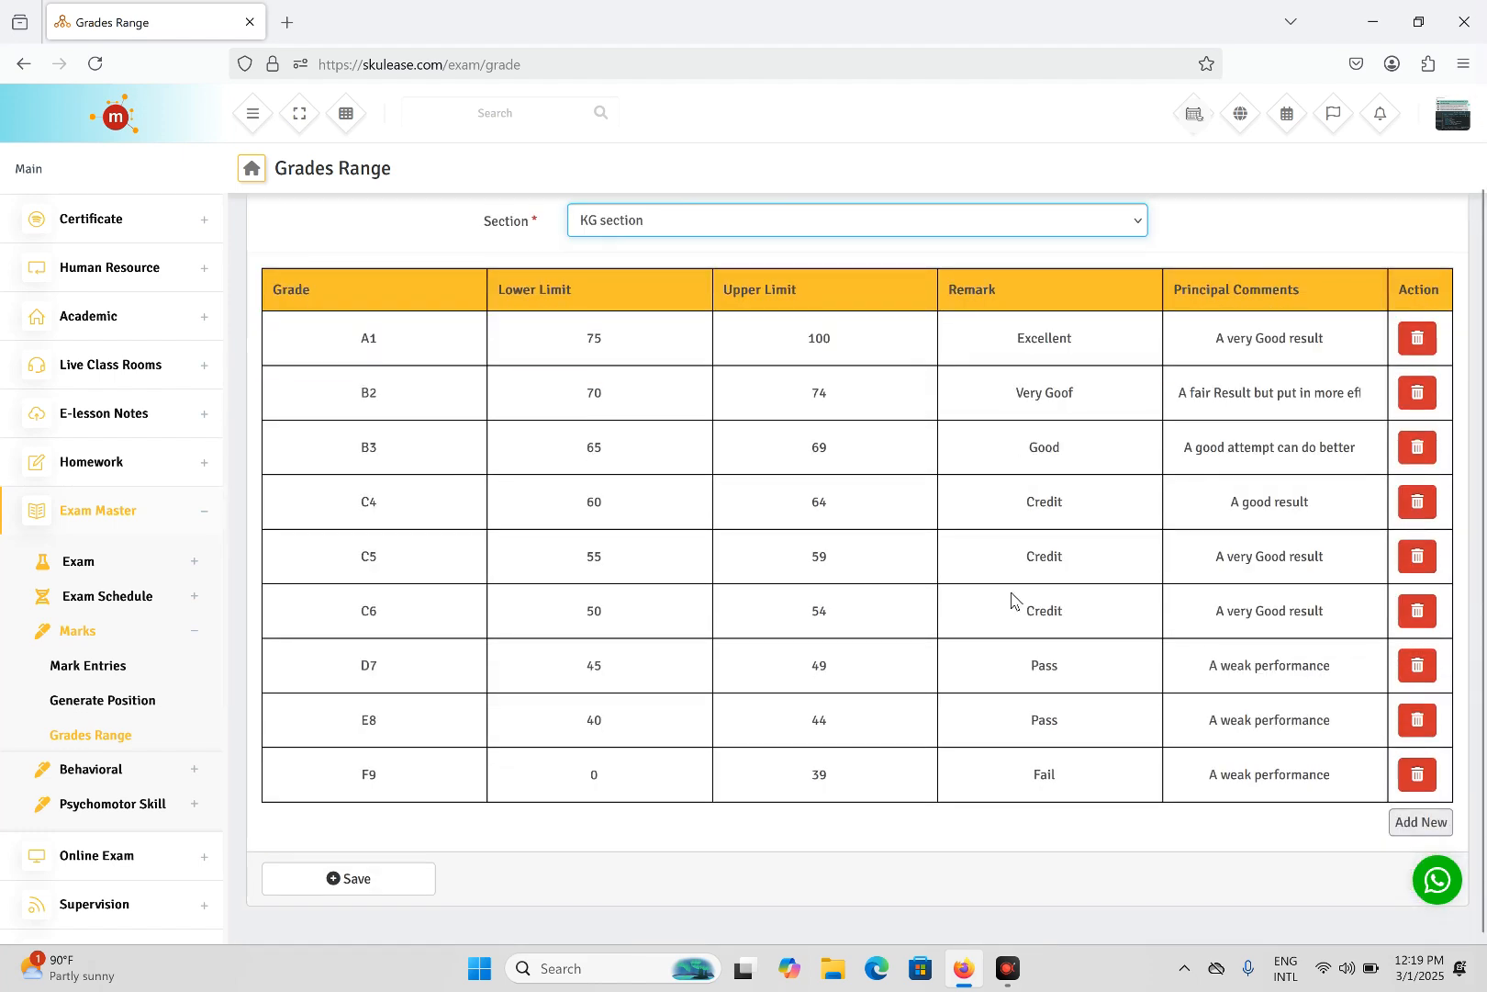